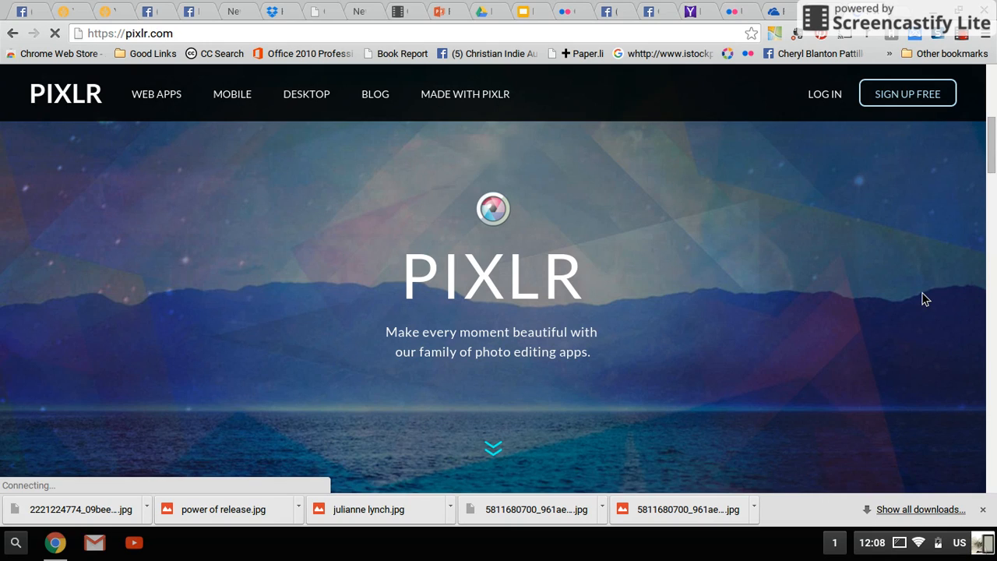
Step: Open the additional Pixlr web apps page from the end of the homepage and launch Pixlr Express
scroll(922, 293, down, 4)
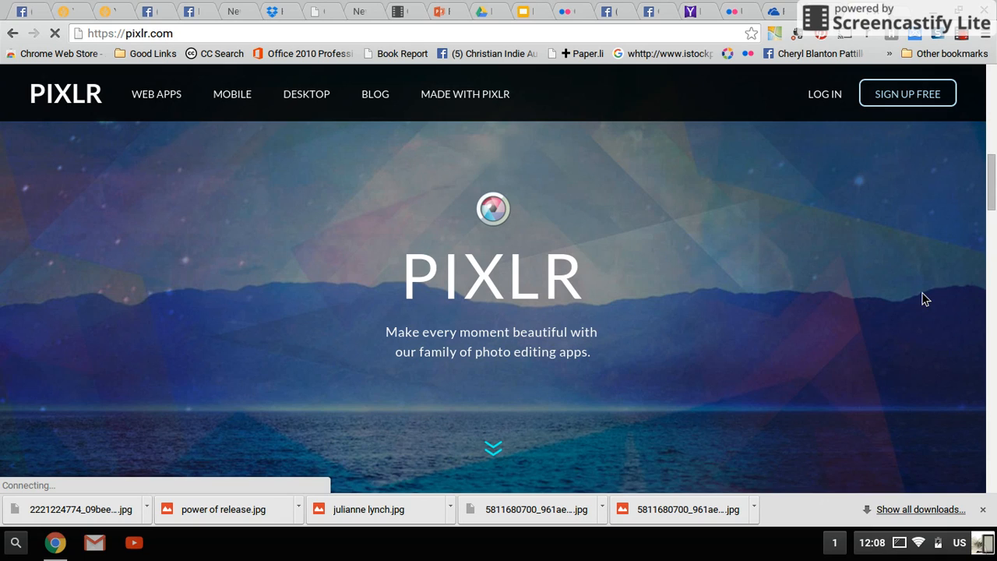
scroll(495, 445, down, 2)
scroll(880, 312, down, 5)
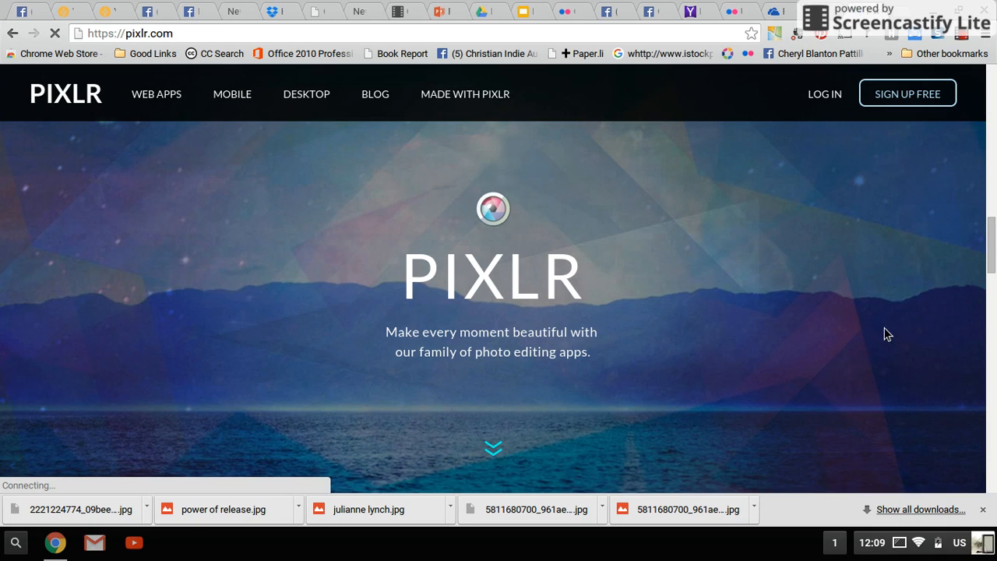
scroll(883, 334, down, 8)
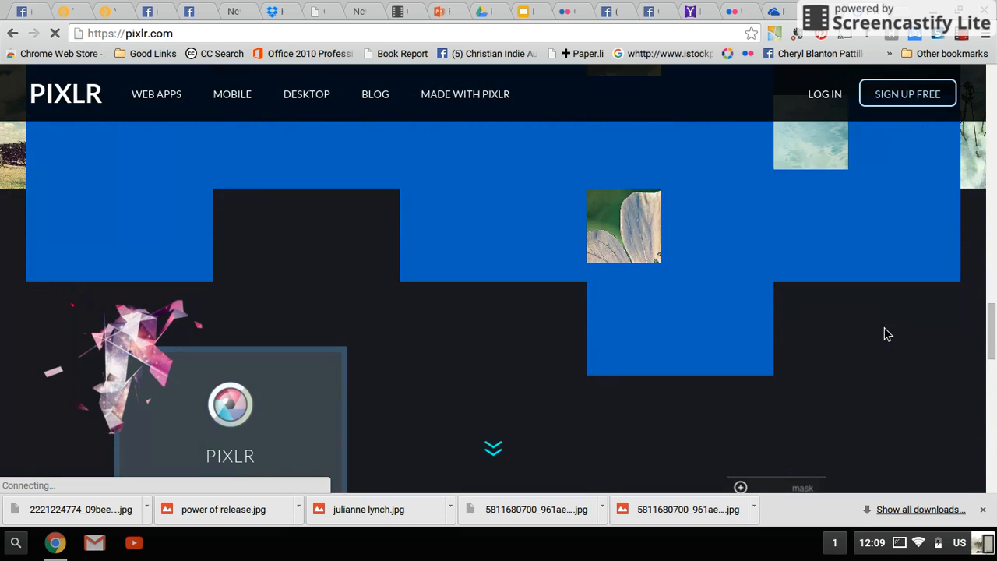
scroll(883, 334, down, 1)
scroll(884, 334, up, 1)
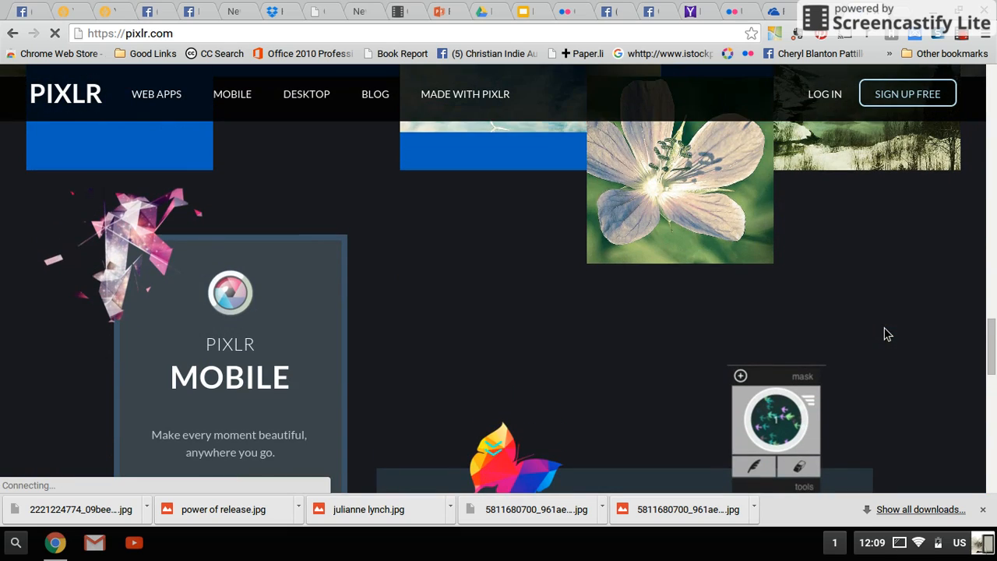
scroll(884, 334, down, 5)
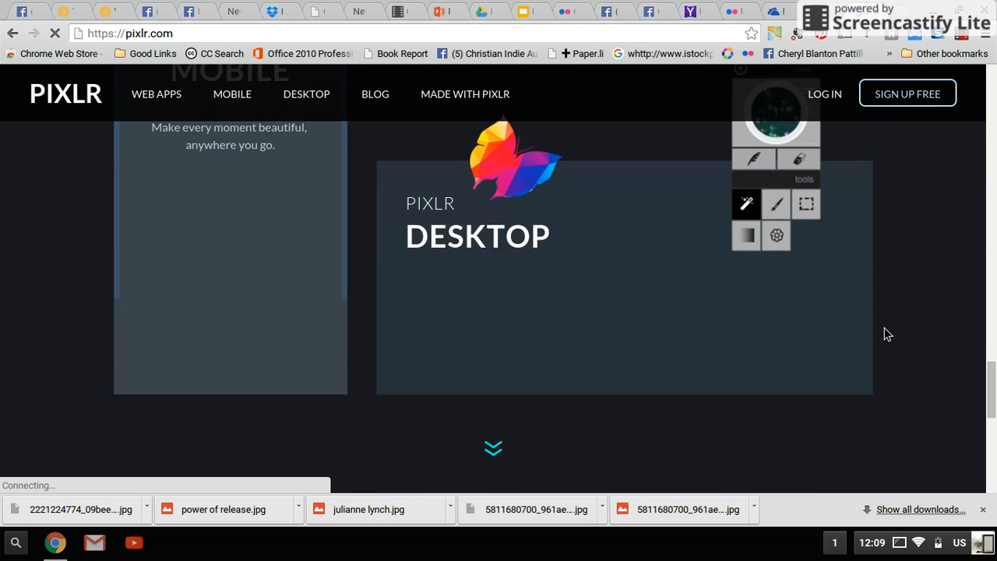
scroll(886, 334, down, 2)
scroll(886, 334, down, 2)
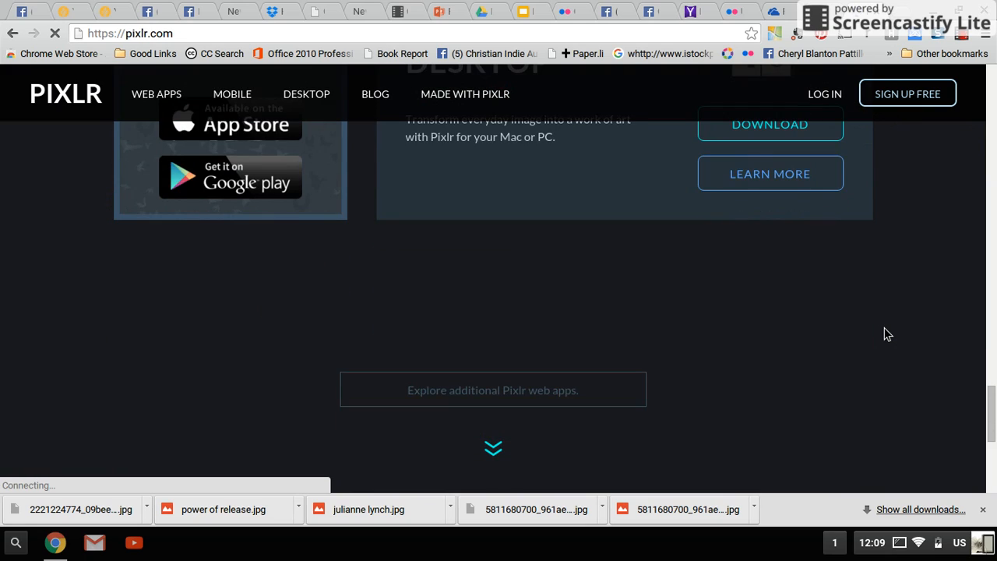
scroll(886, 334, down, 3)
scroll(886, 334, up, 1)
scroll(886, 335, up, 1)
scroll(886, 334, down, 1)
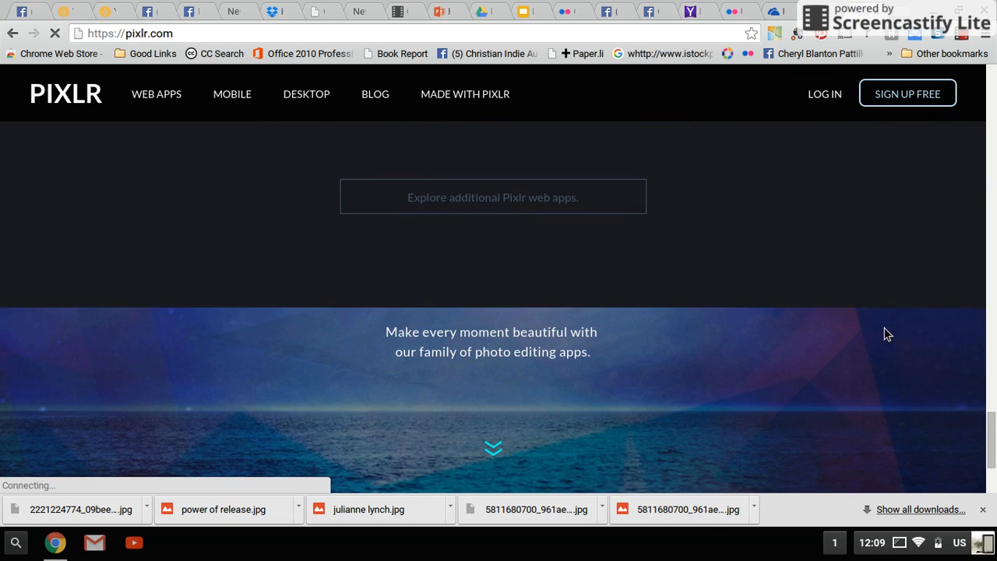
click(544, 204)
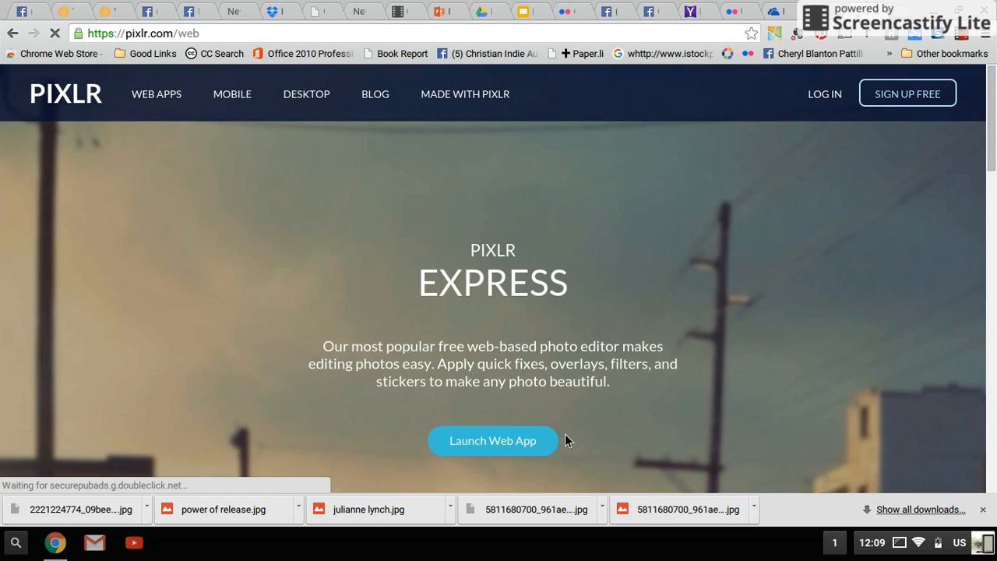
click(503, 444)
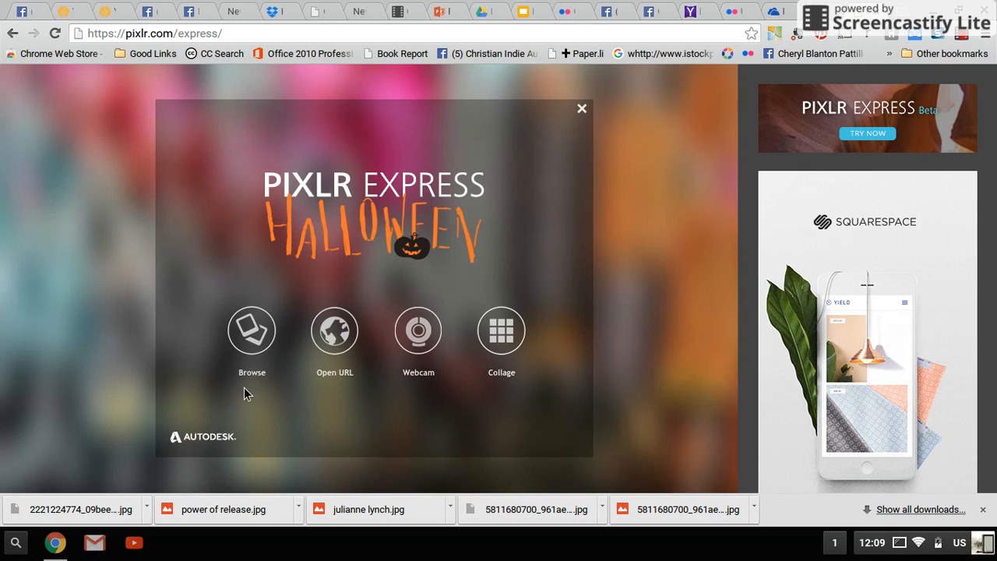
click(251, 345)
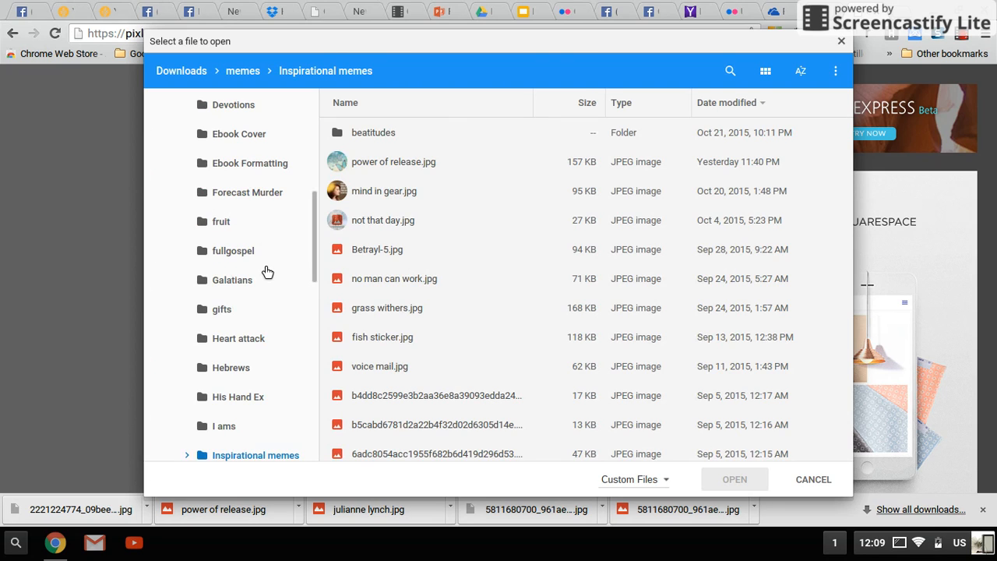
scroll(267, 271, up, 5)
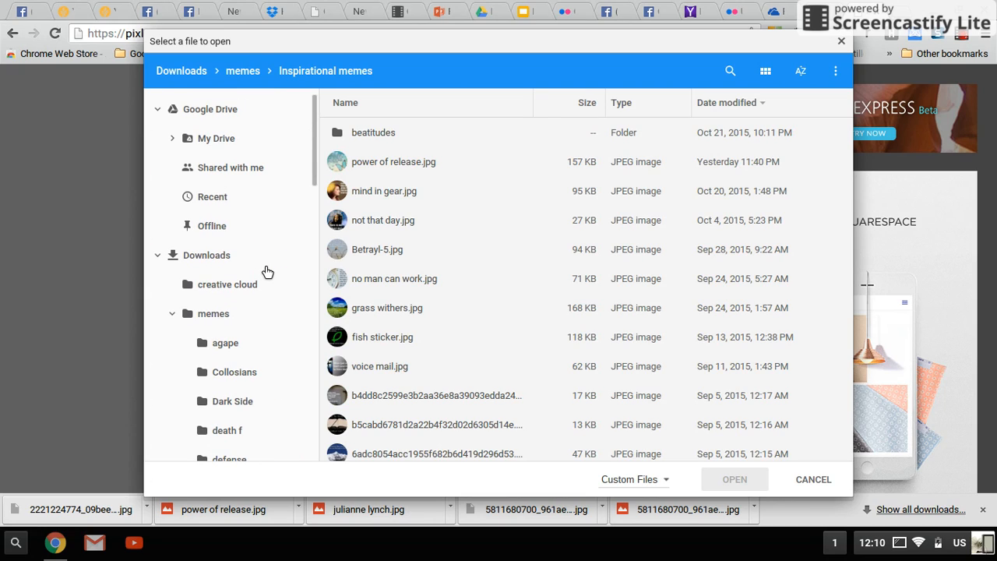
click(191, 140)
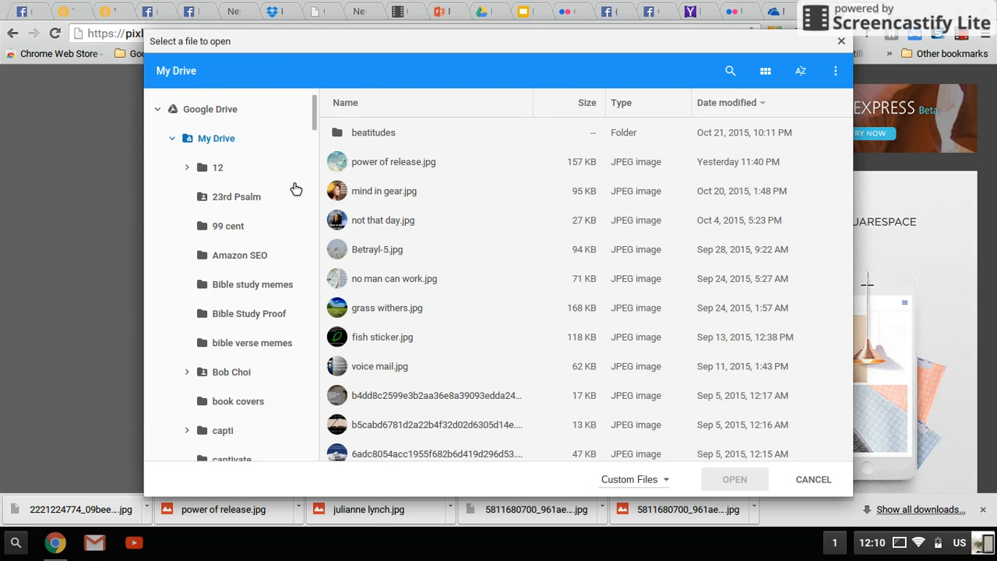
scroll(295, 187, down, 6)
scroll(294, 187, down, 5)
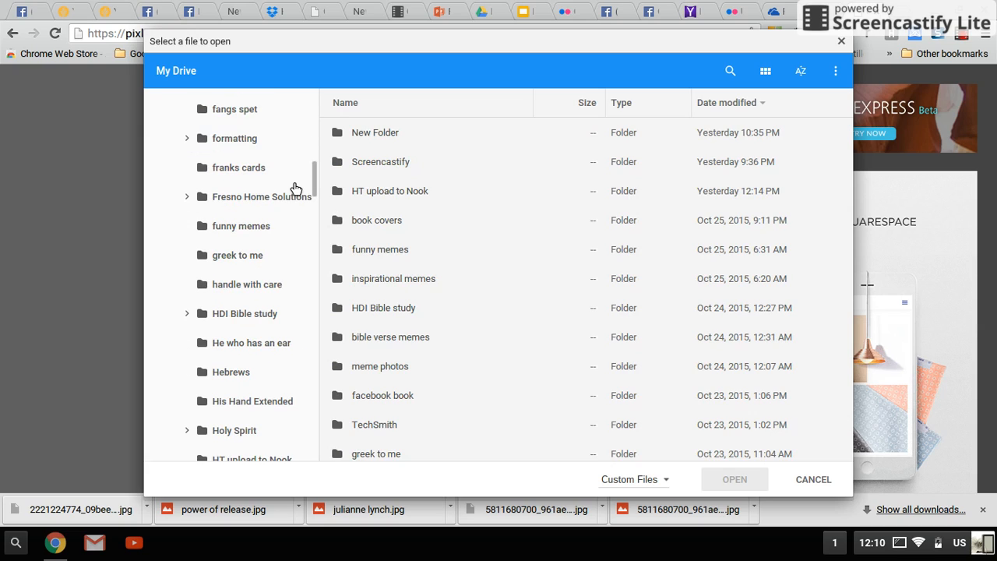
scroll(294, 188, down, 6)
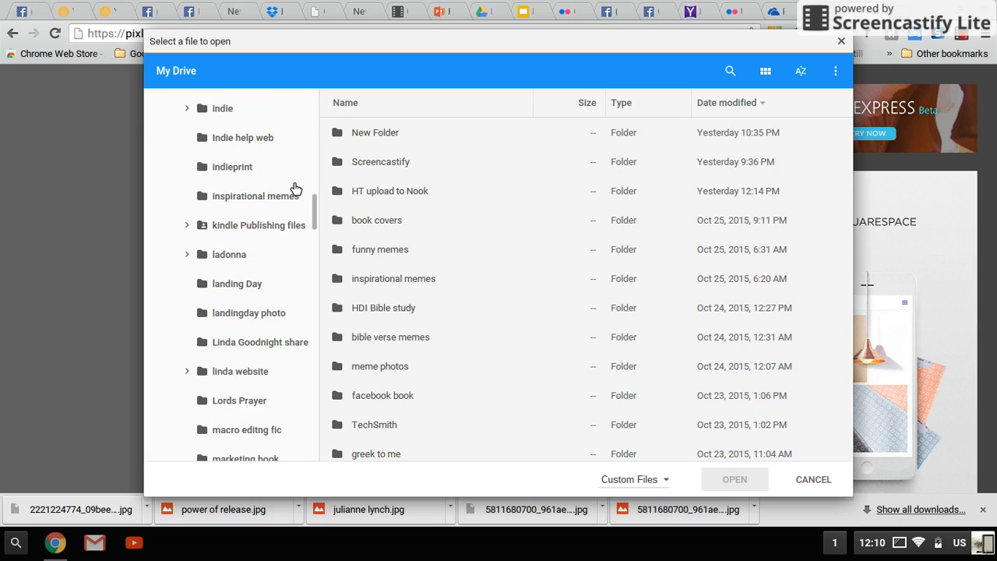
scroll(294, 187, down, 2)
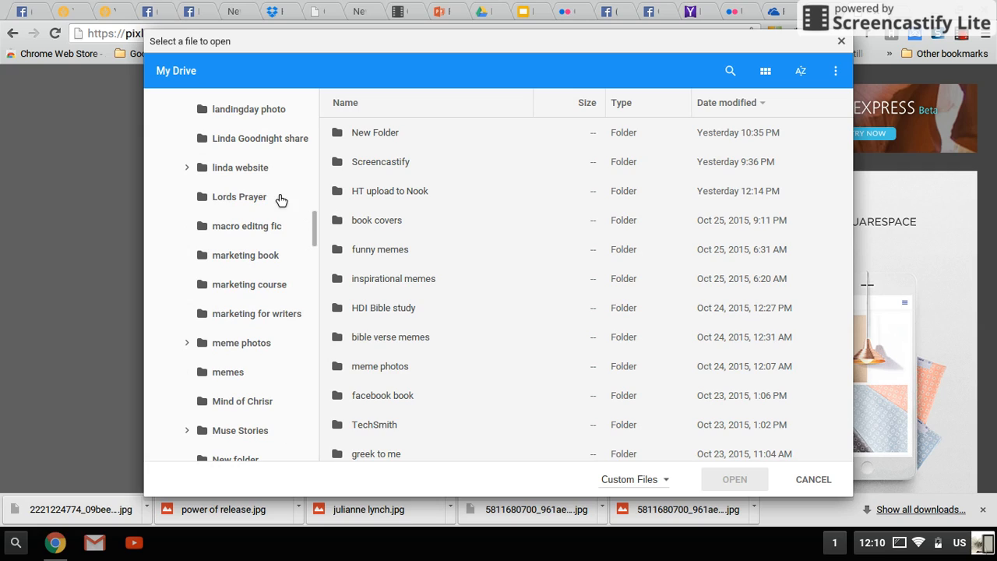
click(252, 345)
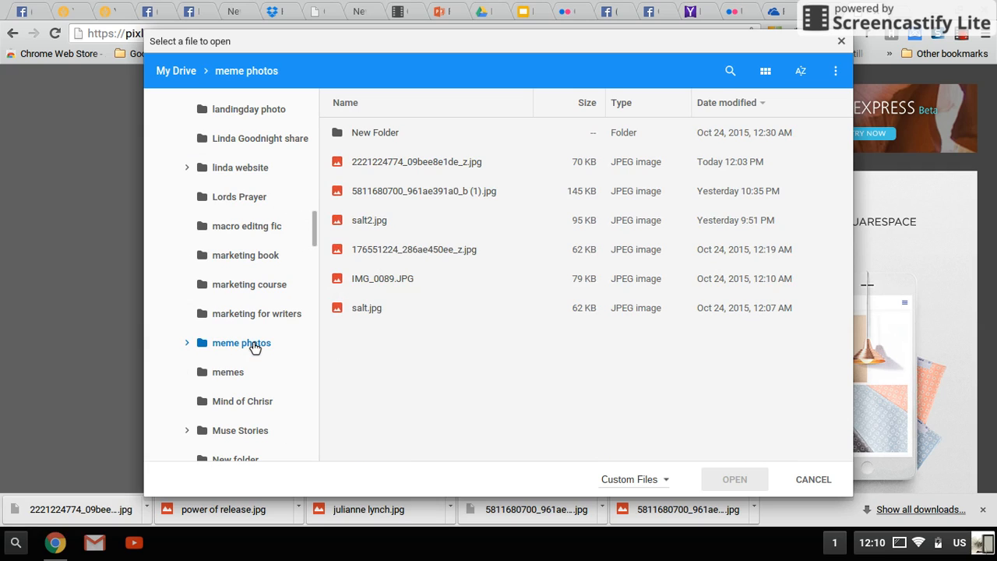
click(454, 162)
click(731, 479)
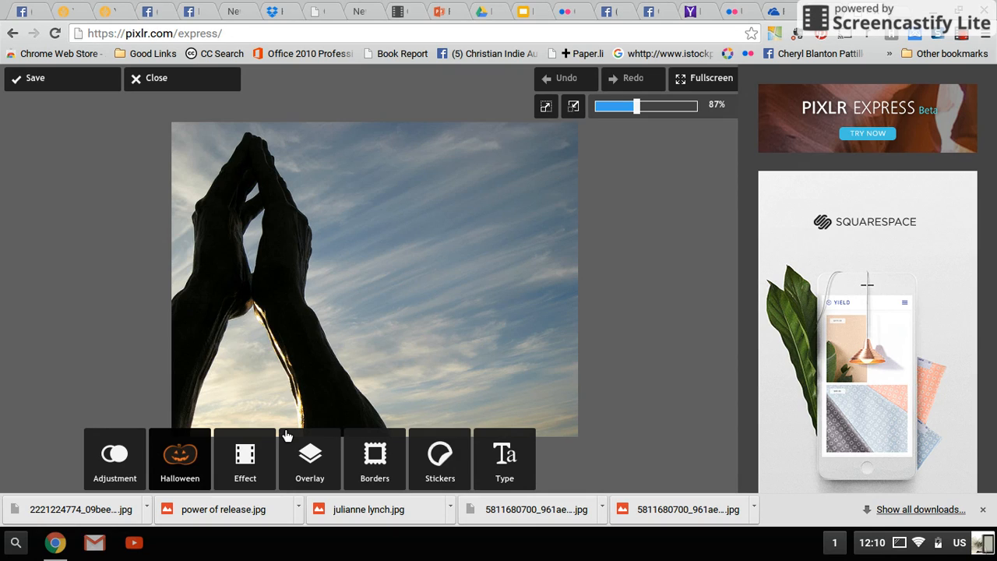
Step: Add a Sans text in the Cabin font and paste the copied quote, from "Effective prayer" through "in my world."
click(510, 463)
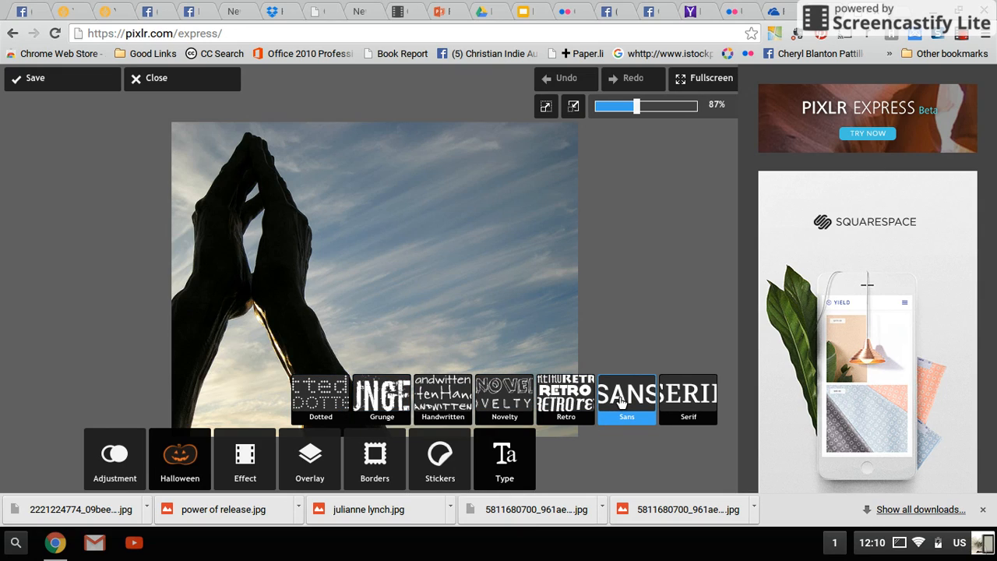
click(625, 399)
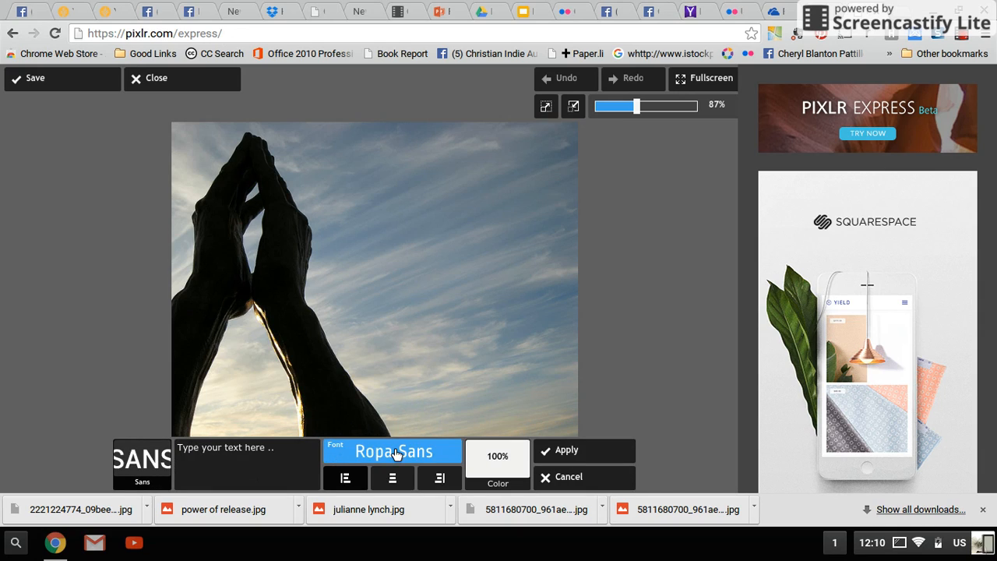
click(411, 455)
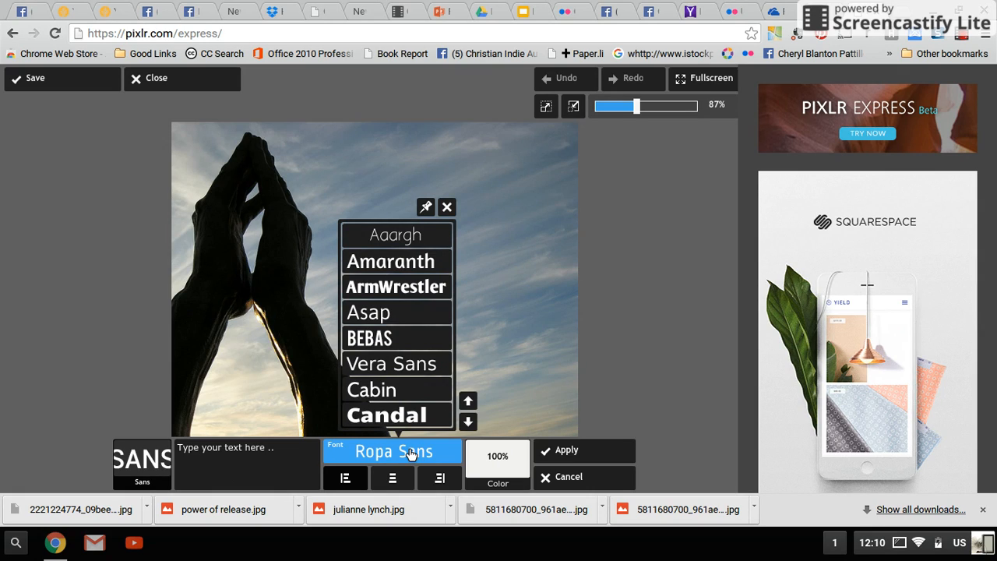
click(389, 392)
click(286, 447)
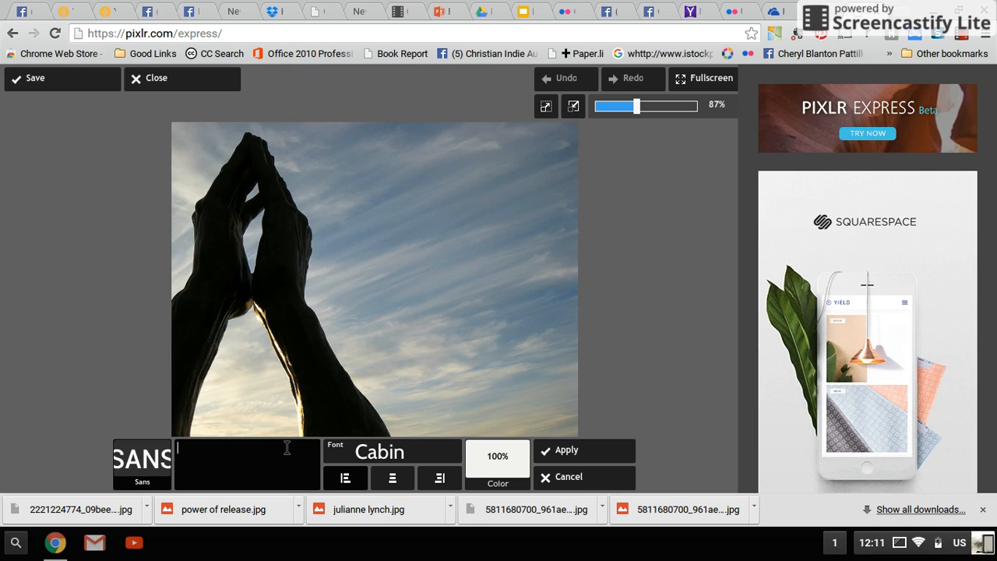
text(Effective prayer is not bending God's will to mine, but surrendering my will to God. And in so doing, I become his instrument in creating his kingdom in my world.)
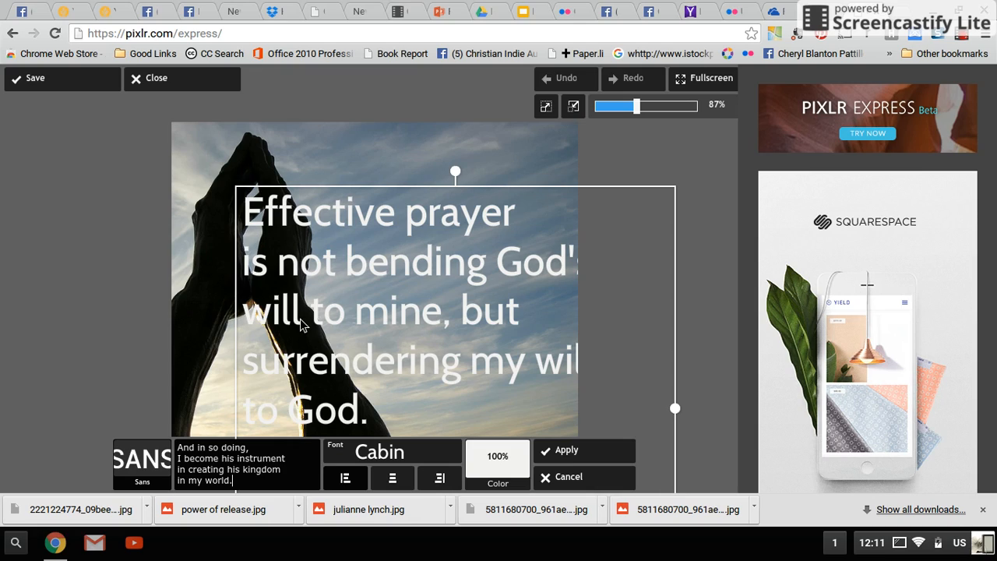
Step: Shrink the quote to fit the sky area to the right of the praying hands, position it there and apply the text
drag(495, 297, 445, 166)
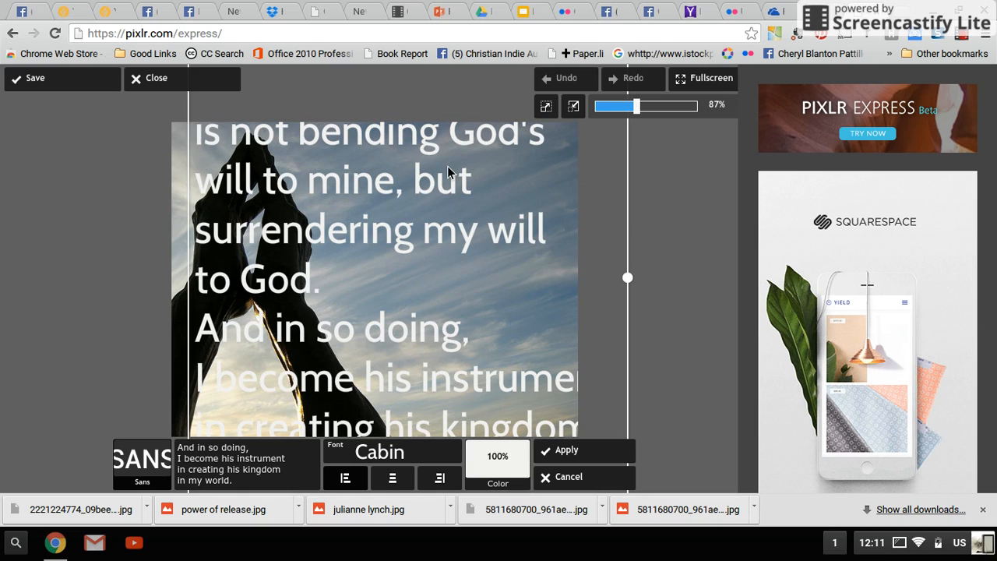
click(287, 488)
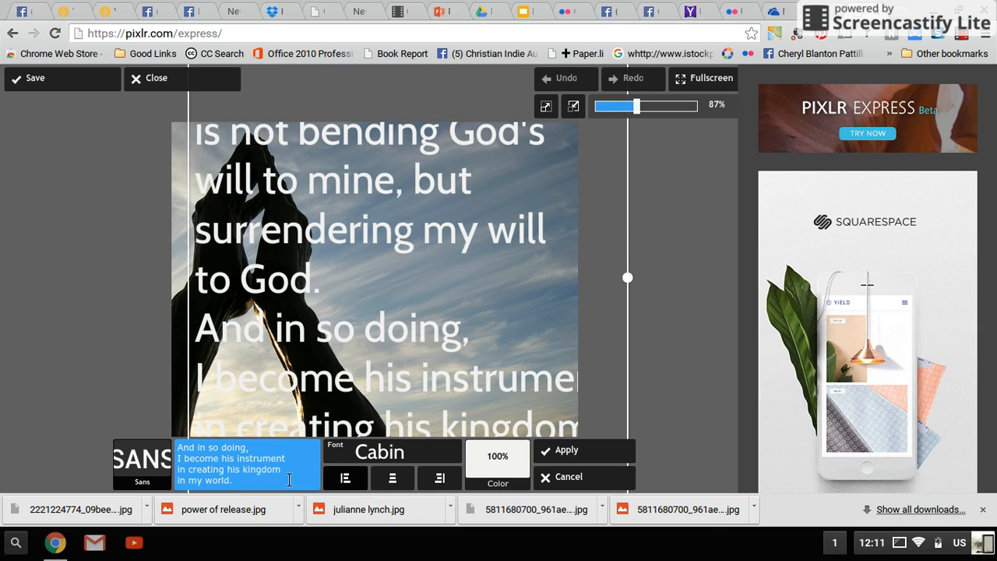
click(327, 341)
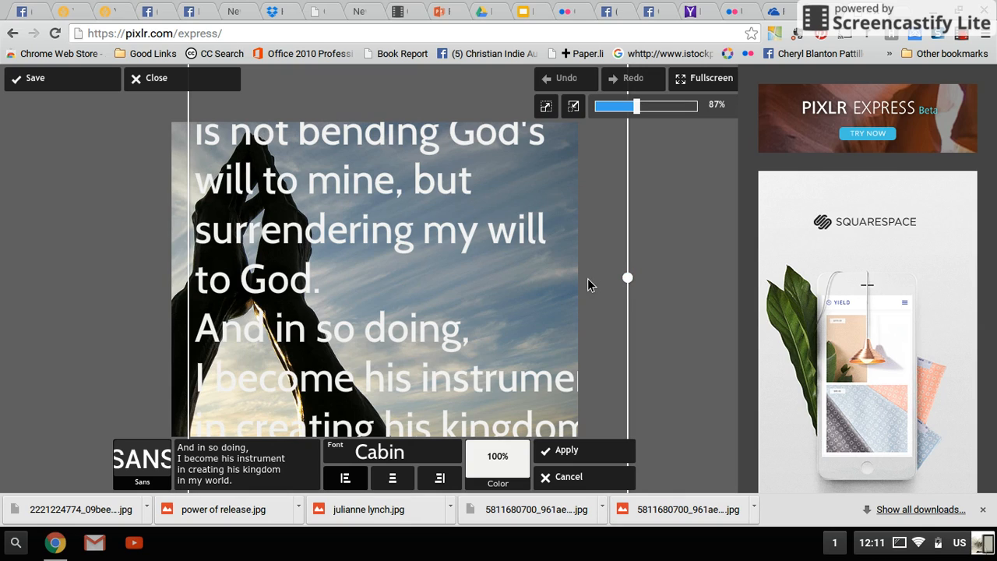
drag(627, 280, 514, 284)
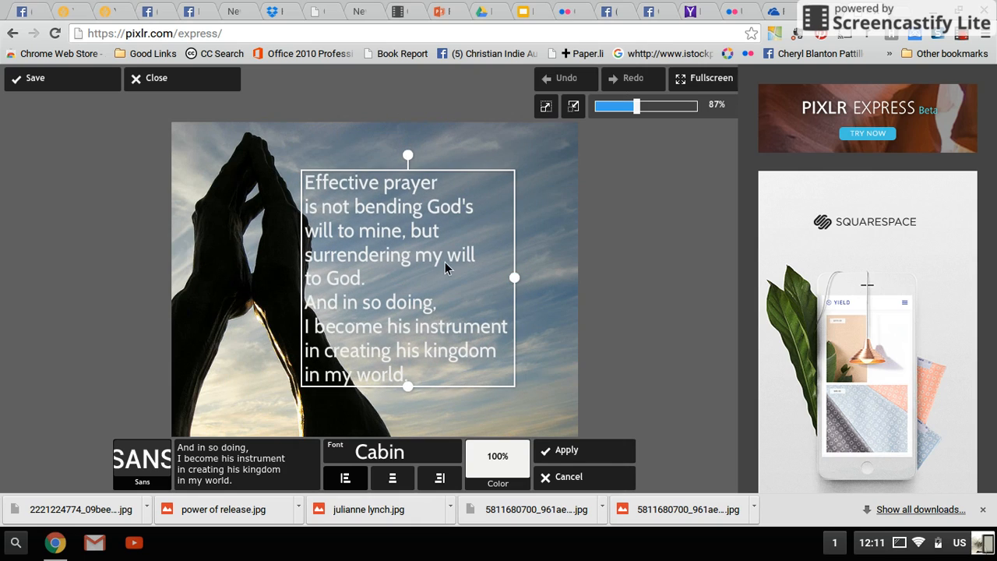
drag(422, 257, 477, 223)
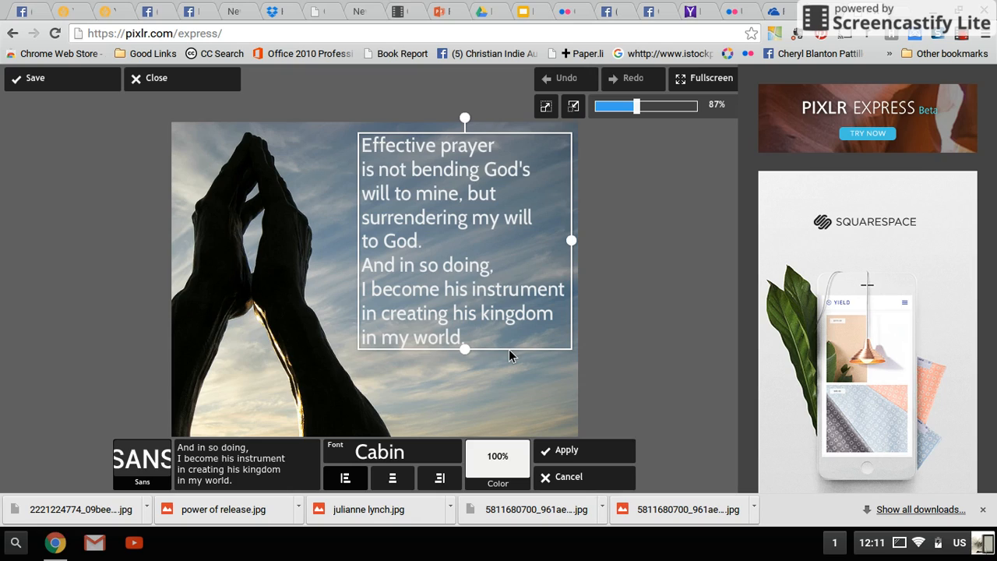
drag(465, 350, 465, 352)
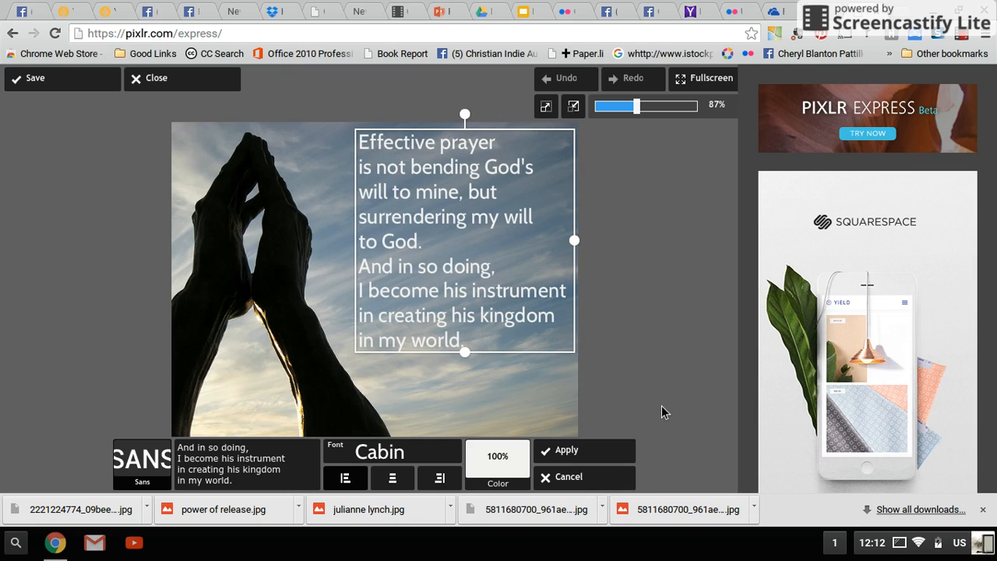
click(580, 452)
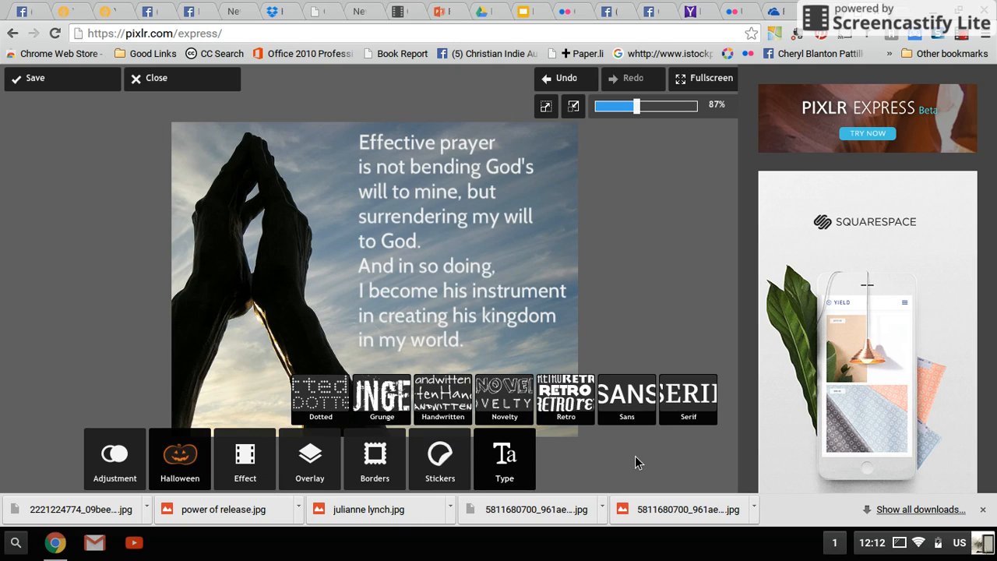
click(628, 397)
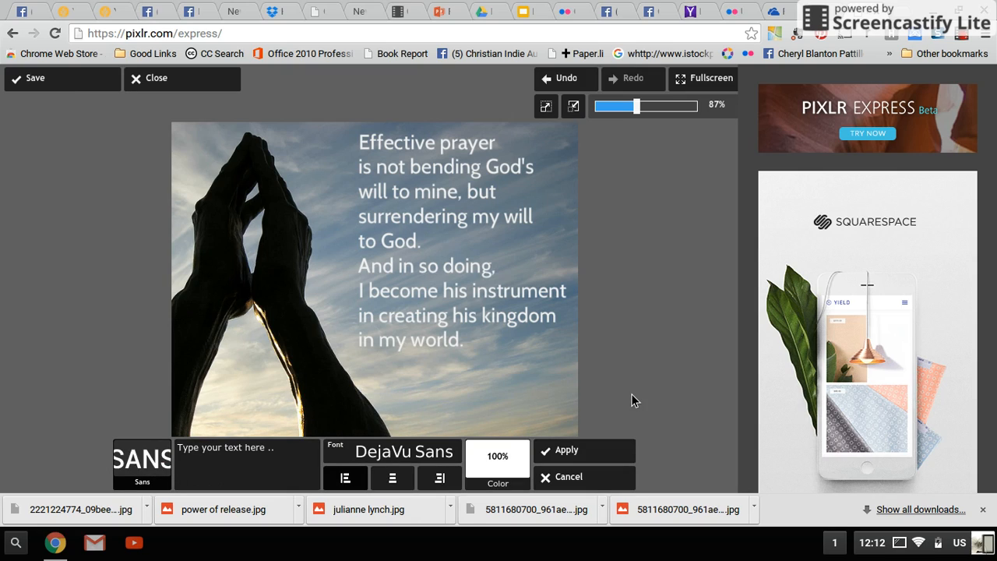
click(395, 456)
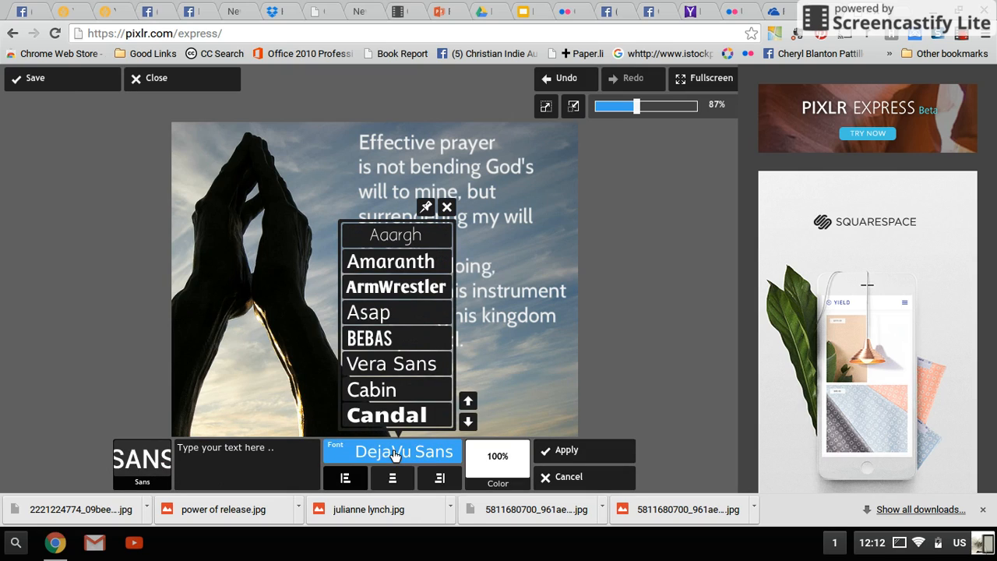
click(376, 390)
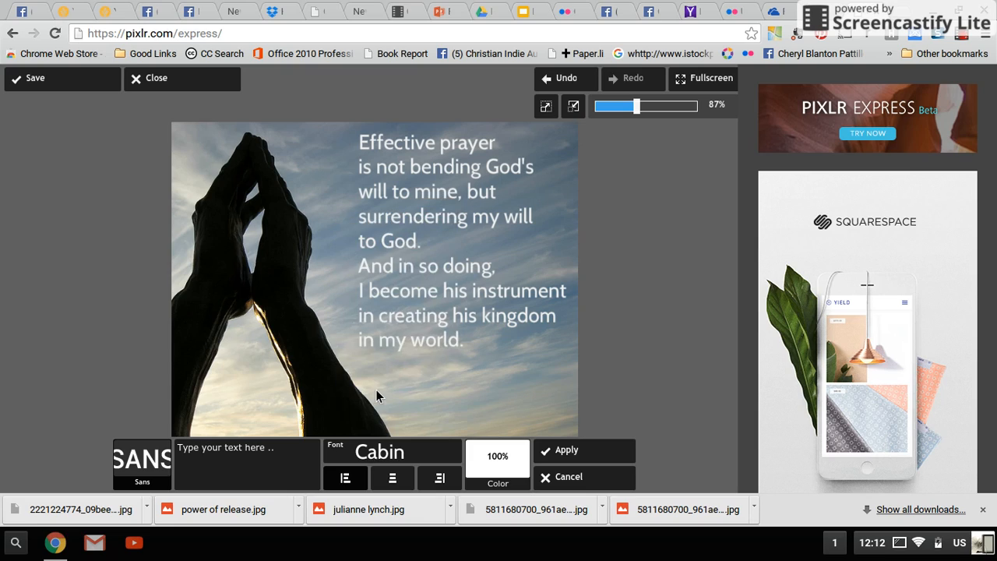
click(281, 446)
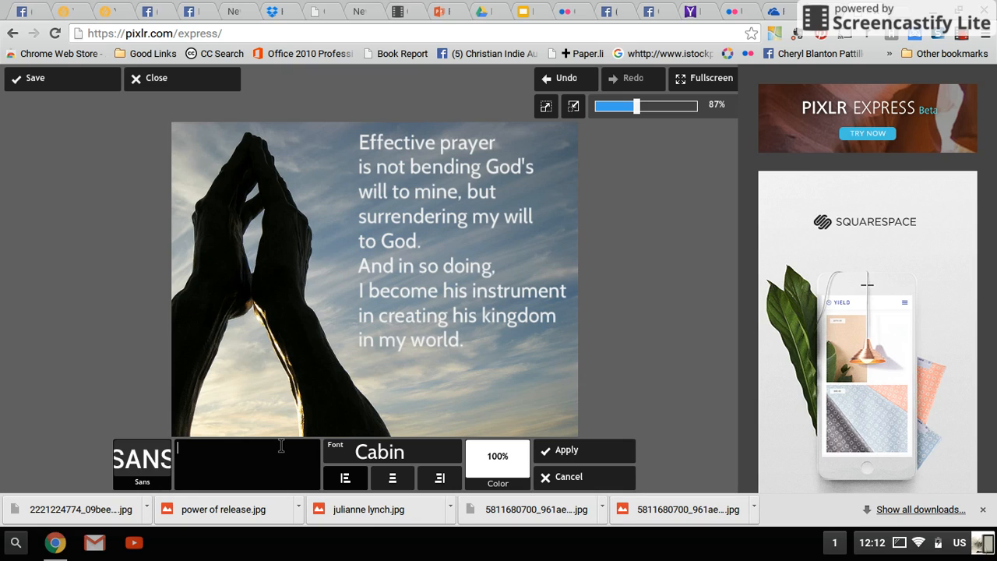
text(@)
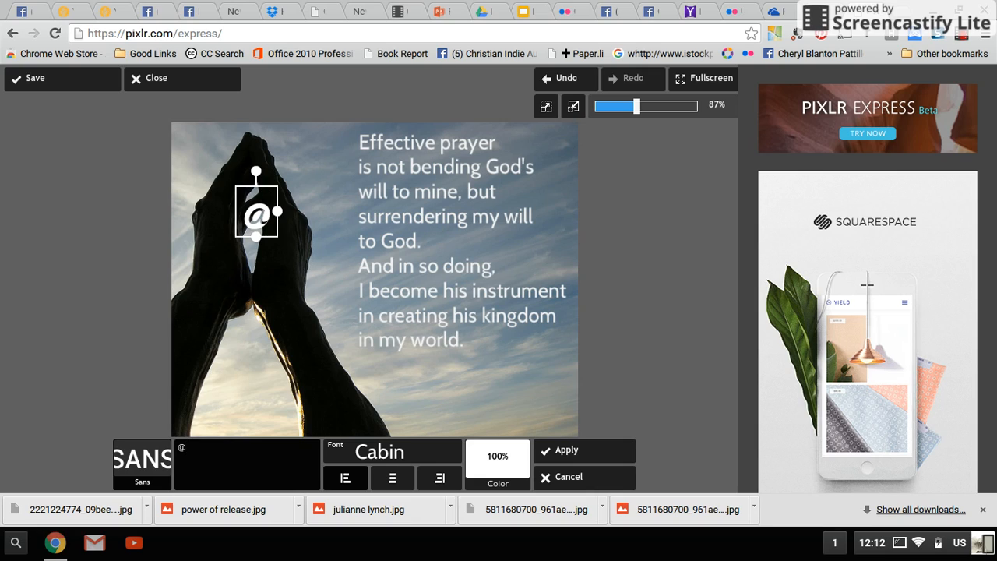
text(facebook.com/w)
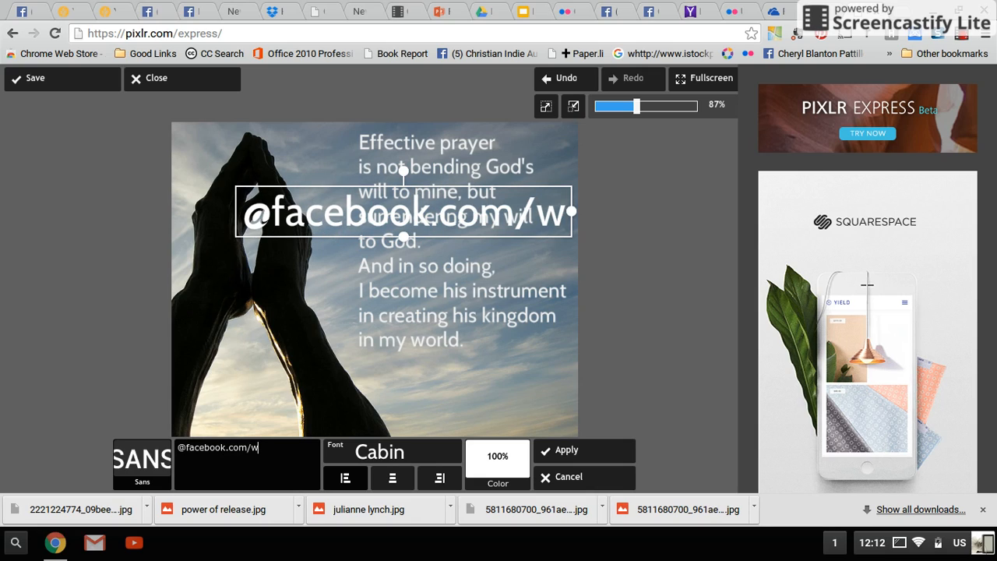
text(ordm)
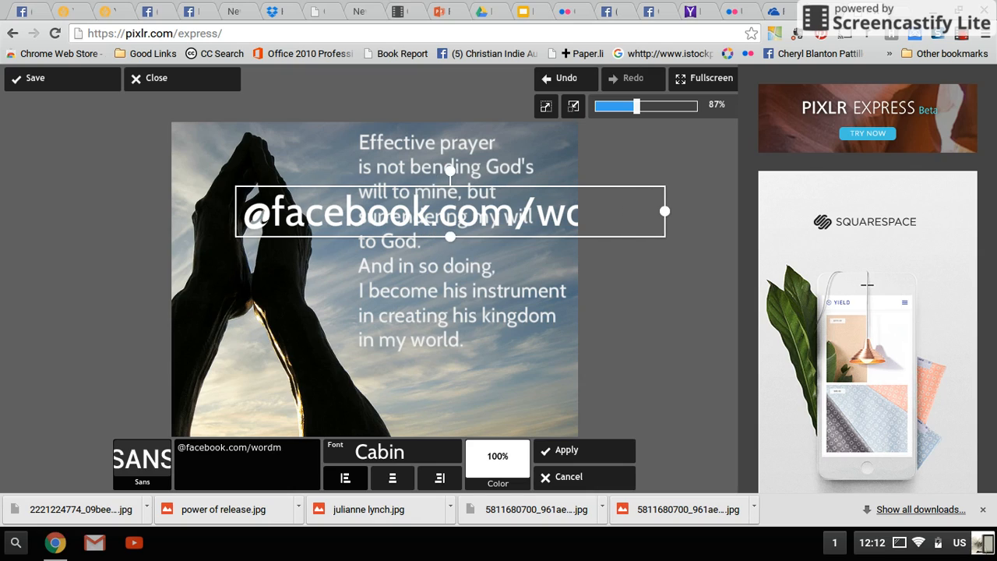
text(asterbooks)
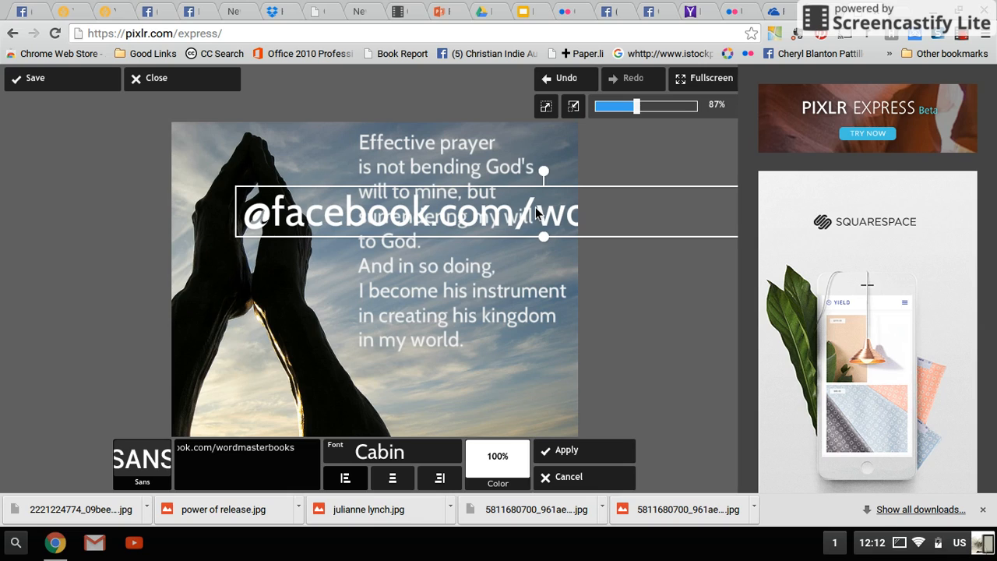
Step: Shrink the Facebook credit, move it below the quote and change its text colour to black
drag(535, 208, 409, 394)
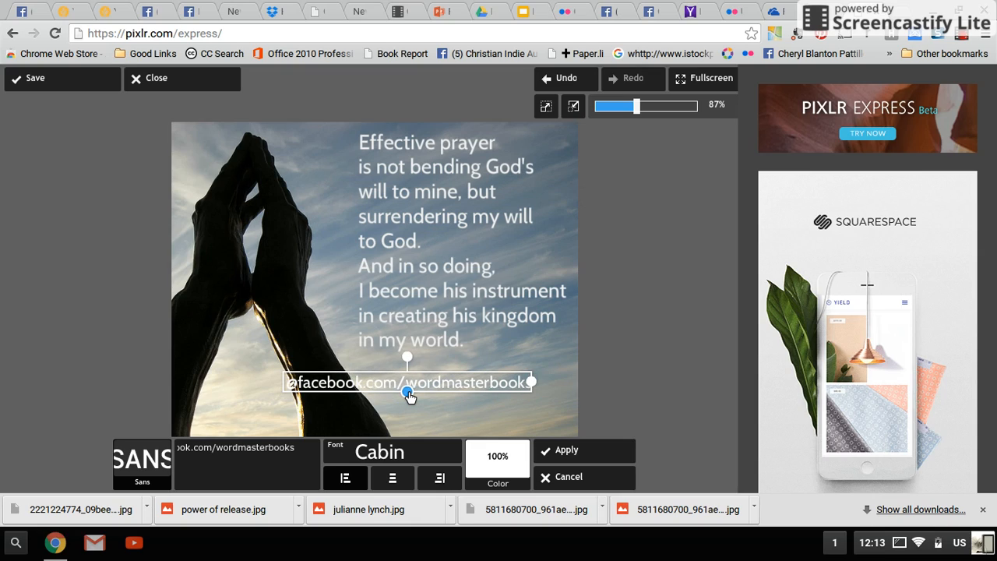
drag(463, 378, 484, 394)
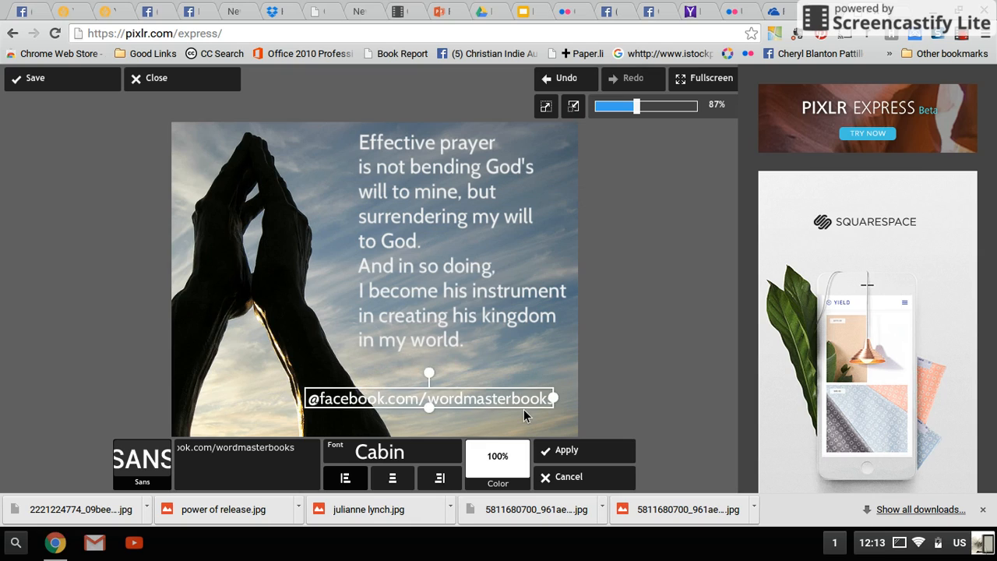
click(492, 461)
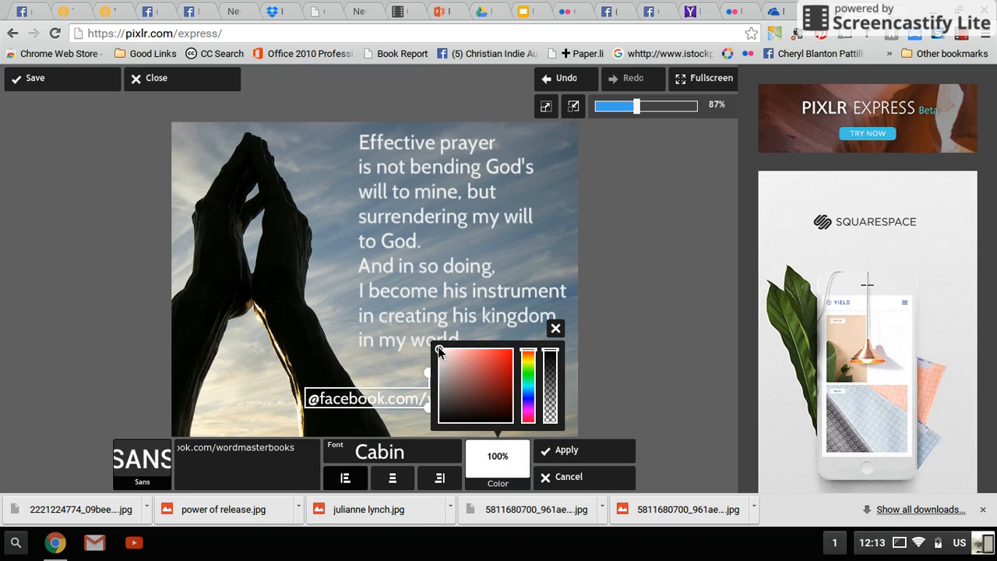
drag(439, 351, 444, 420)
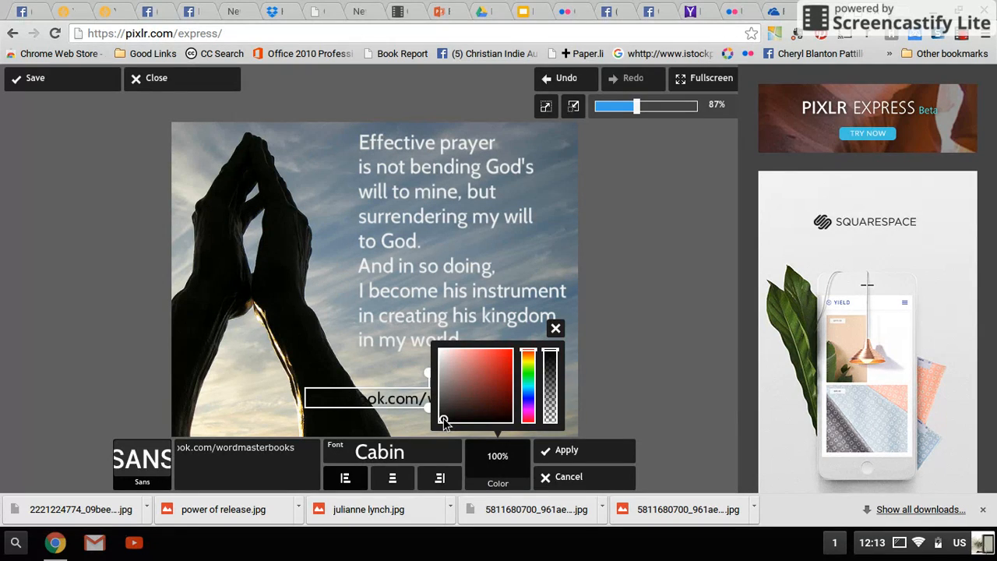
click(556, 329)
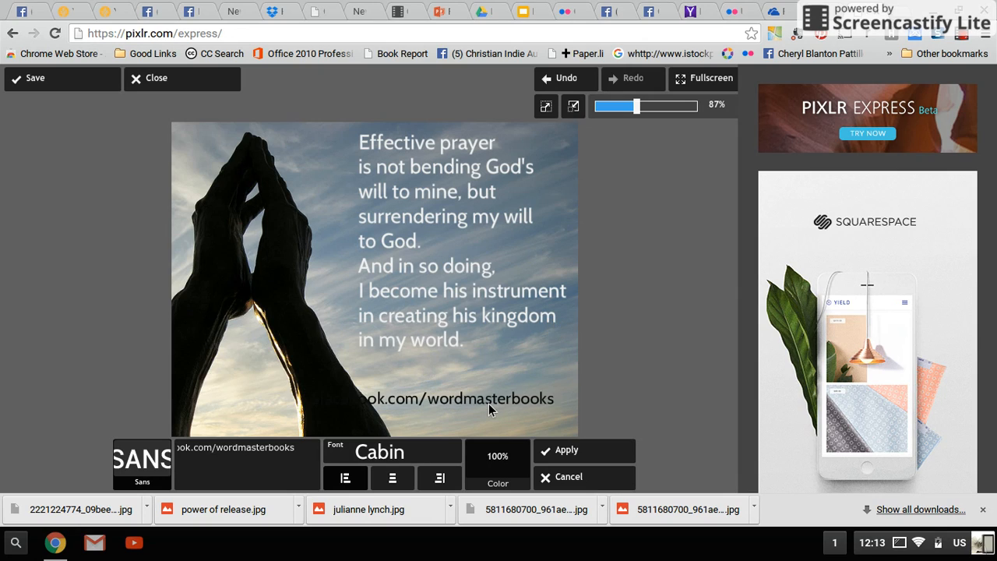
Step: Shrink the Facebook credit further, place it in the photo's lower-right corner and apply the text
mouse_move(490, 407)
mouse_down()
mouse_move(513, 418)
mouse_move(502, 406)
mouse_up()
drag(441, 414, 523, 423)
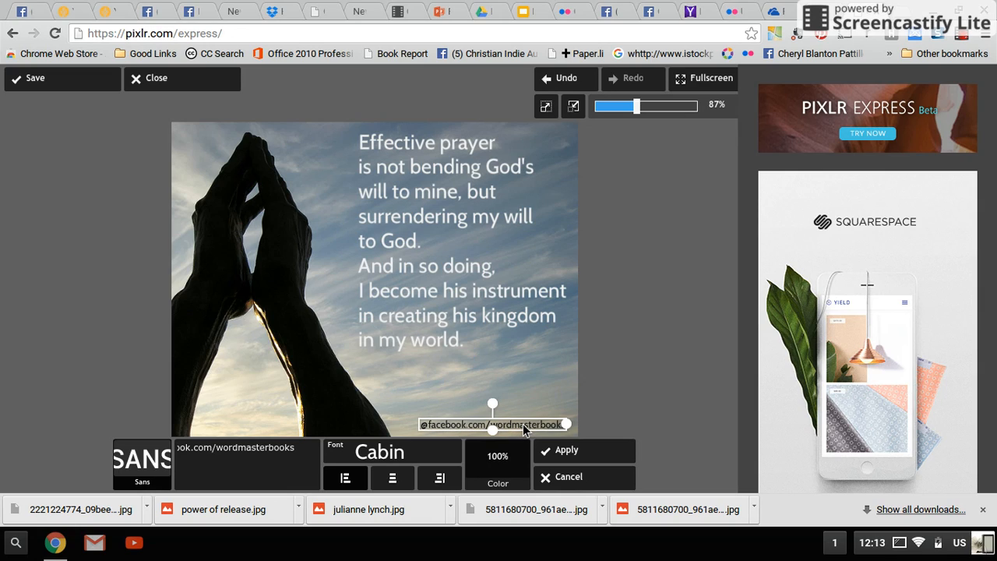
click(581, 459)
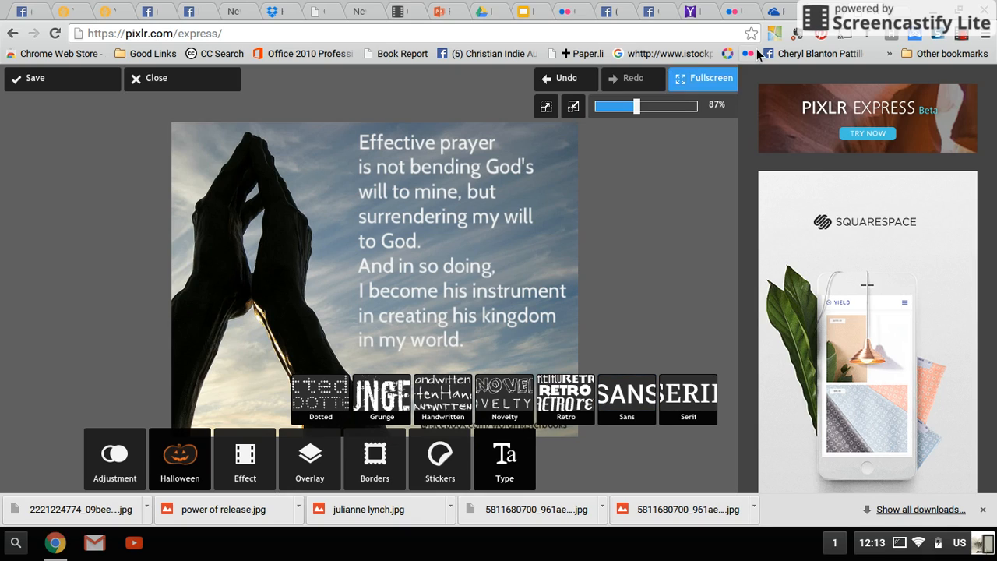
Step: Switch to the praying hands photo on Flickr, open the photographer's photostream and copy its web address
click(739, 13)
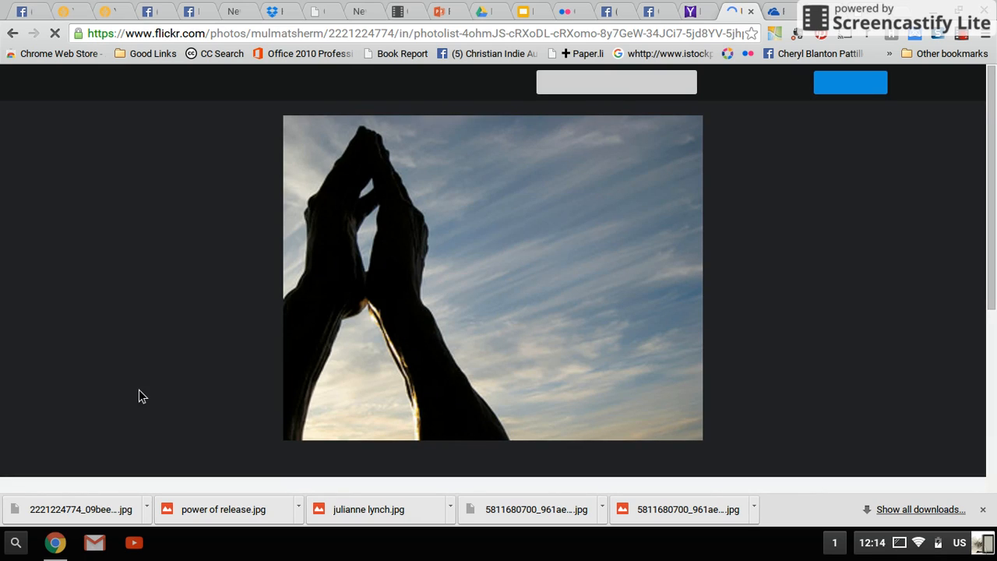
scroll(139, 390, down, 3)
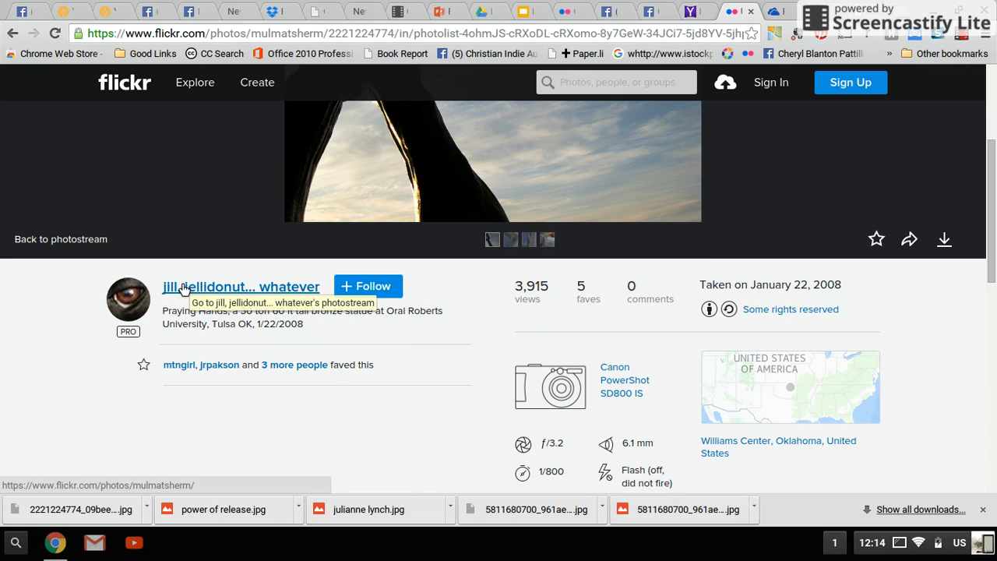
click(184, 288)
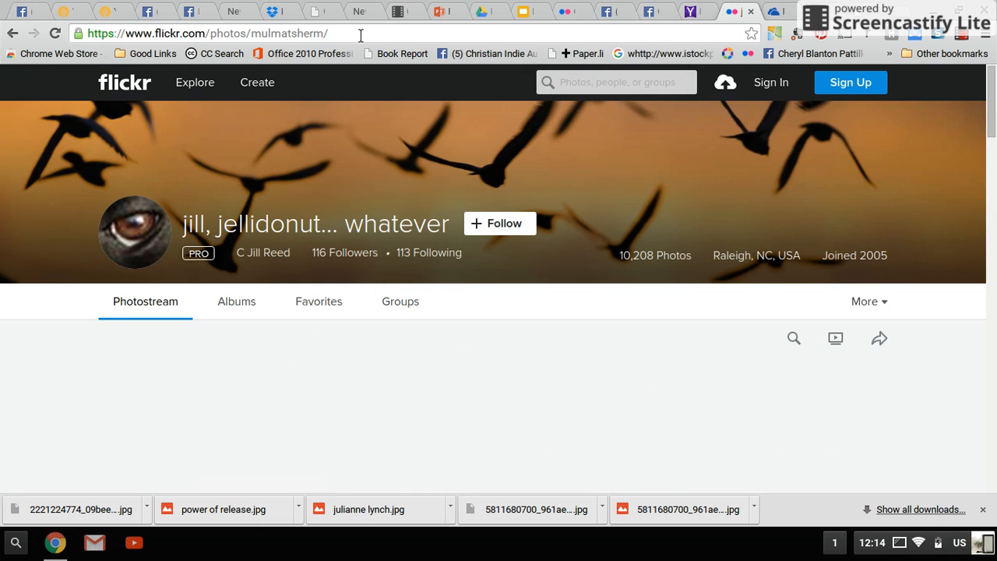
click(358, 33)
key(ctrl+a)
key(ctrl+c)
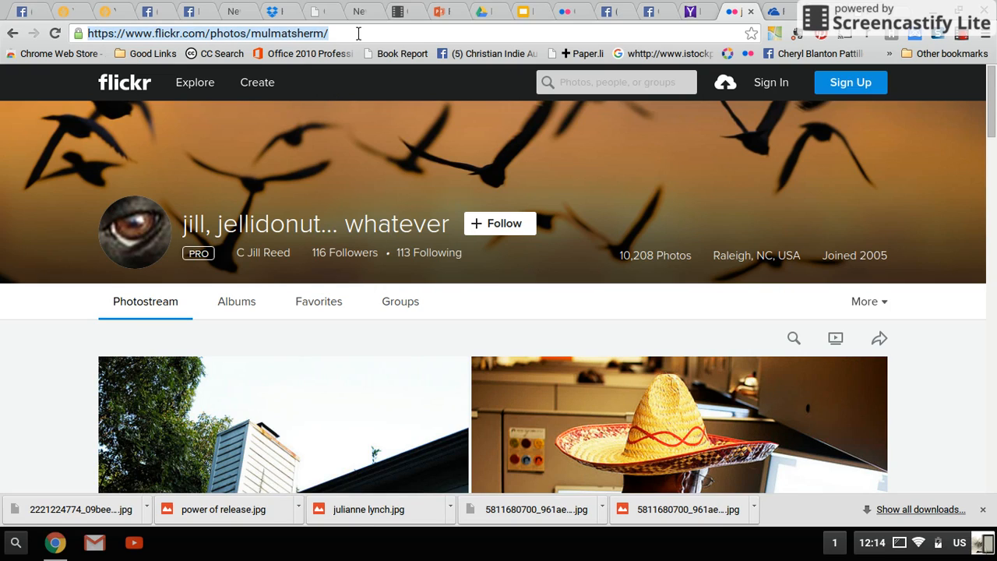
Step: Back in Pixlr Express, add a Sans text in the Cabin font reading "photo by" followed by the copied Flickr address
click(863, 15)
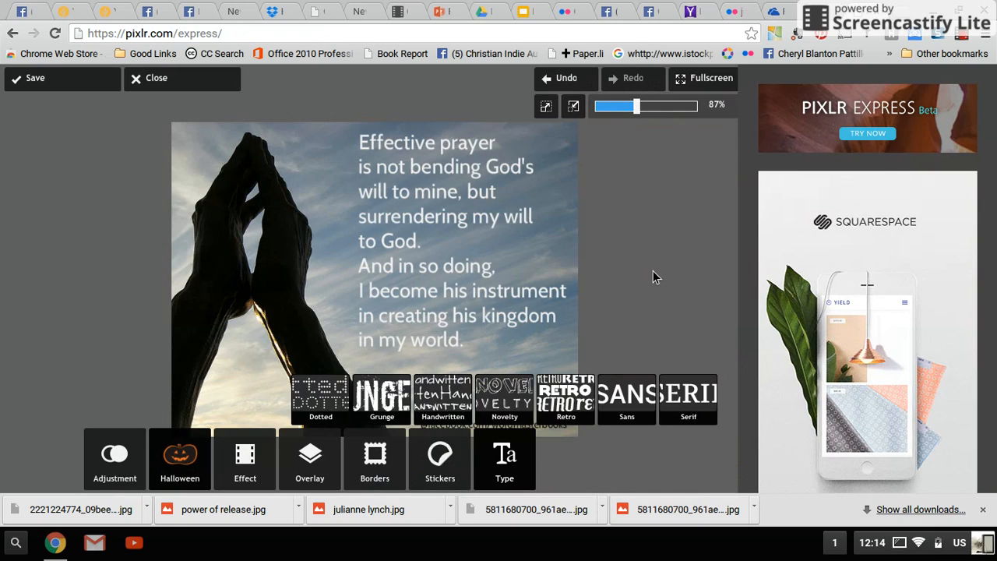
click(629, 401)
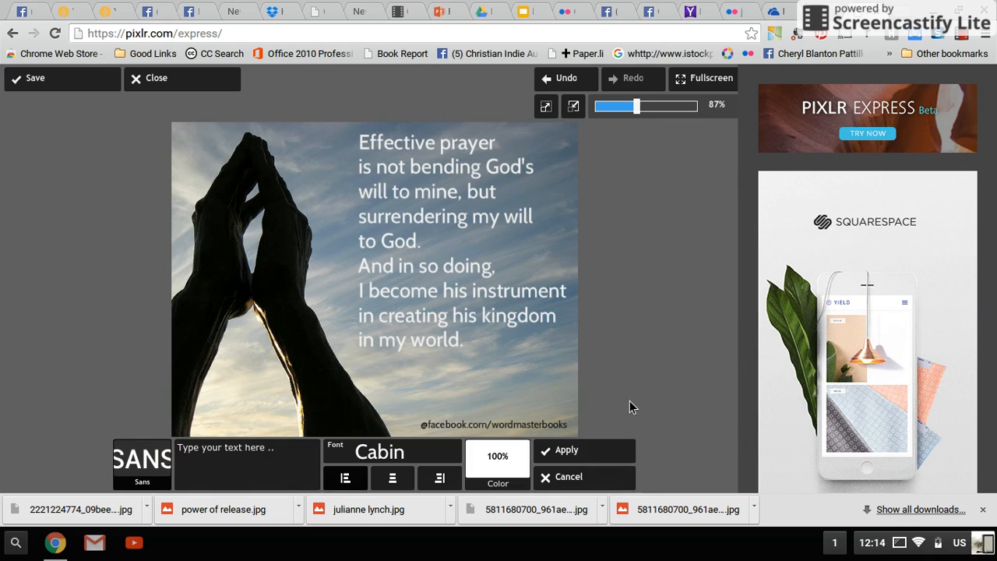
click(382, 459)
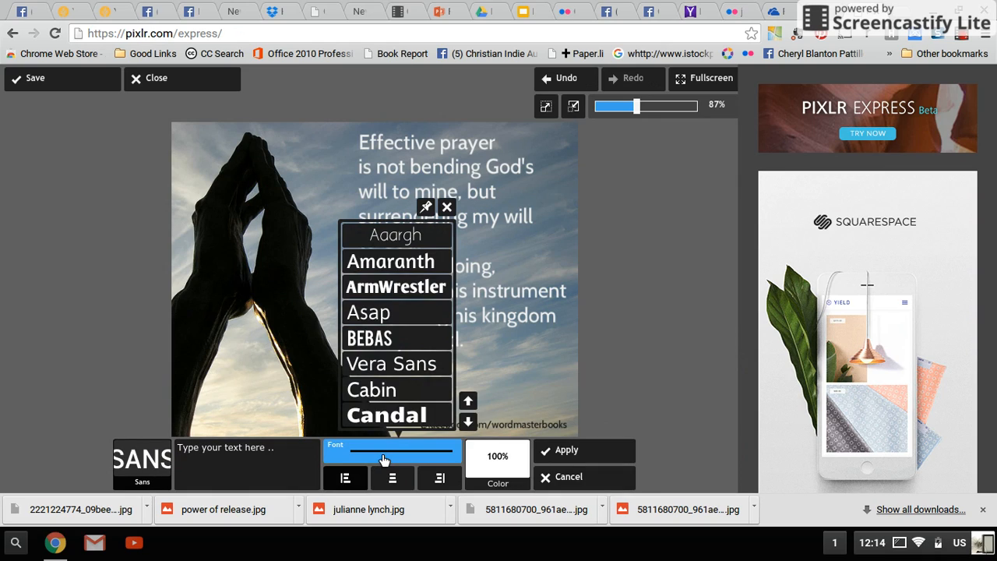
click(391, 397)
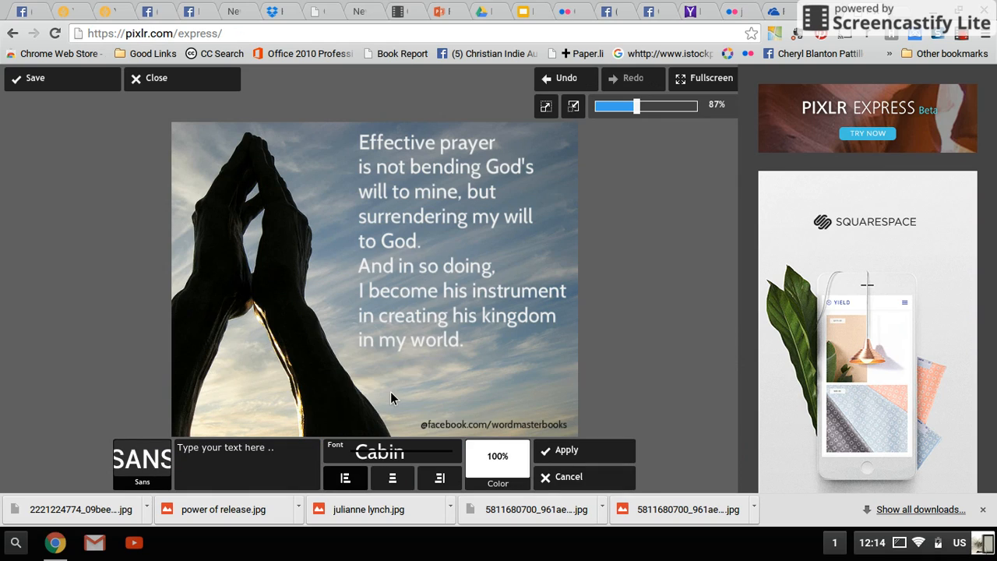
click(289, 455)
text(ph)
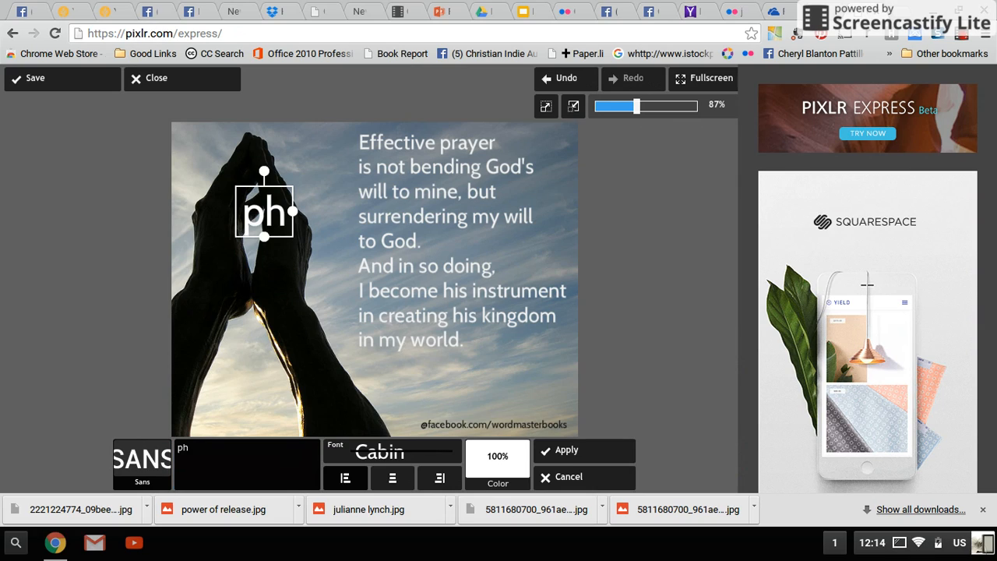
text(oto by)
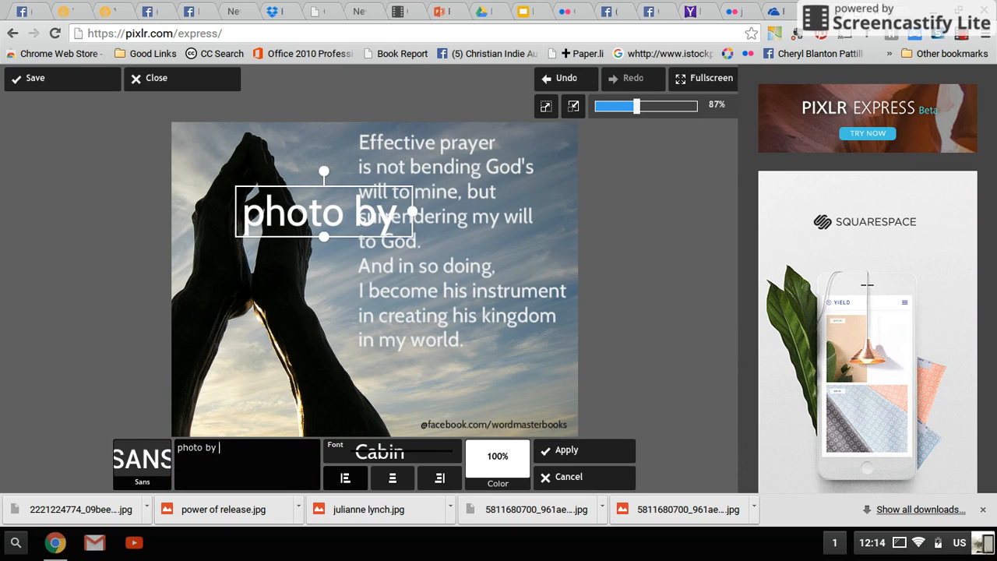
key(ctrl+v)
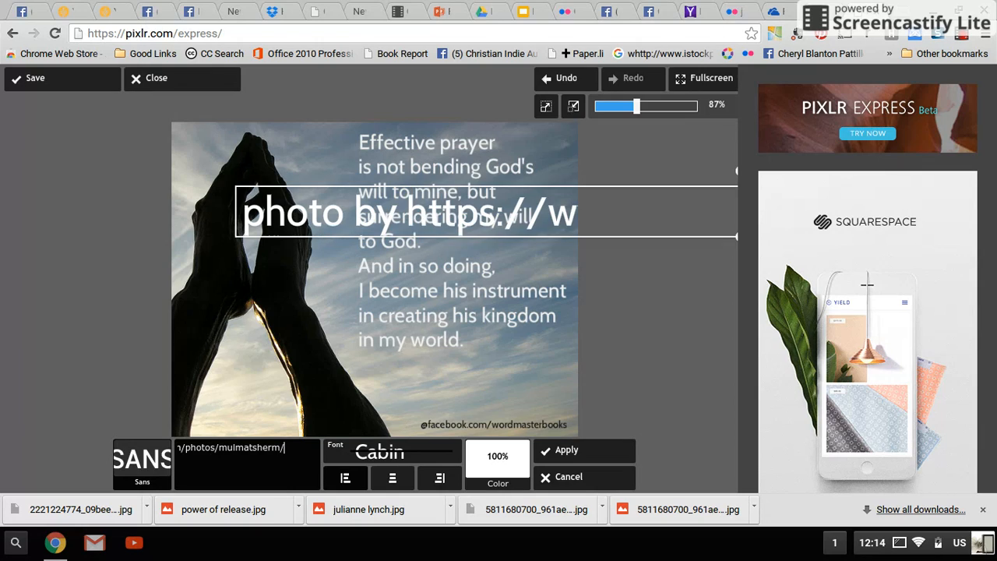
Step: Shrink the photo credit, rotate it to read vertically upward, place it along the photo's upper left edge and apply the text
drag(667, 225, 299, 236)
drag(375, 248, 375, 226)
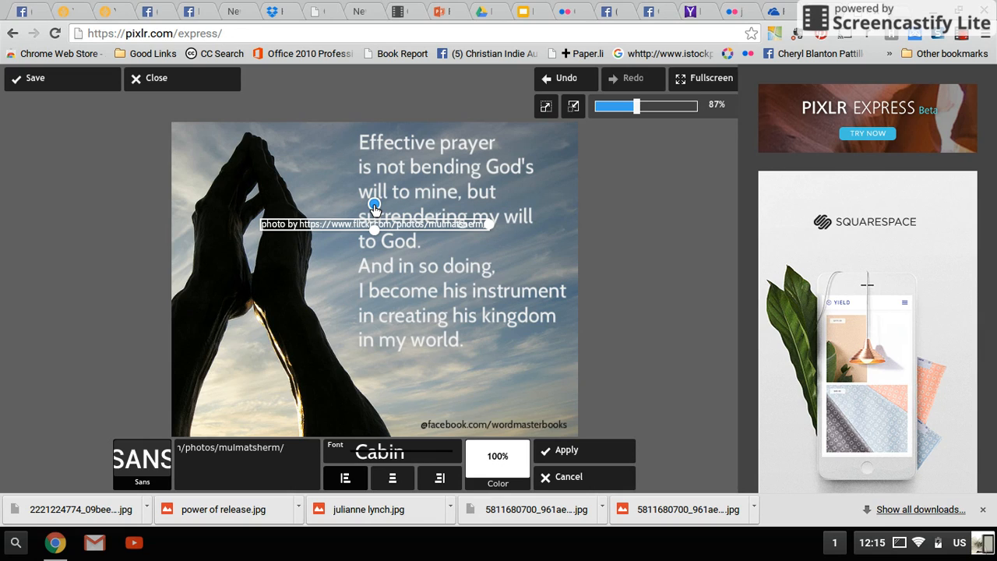
drag(376, 207, 326, 226)
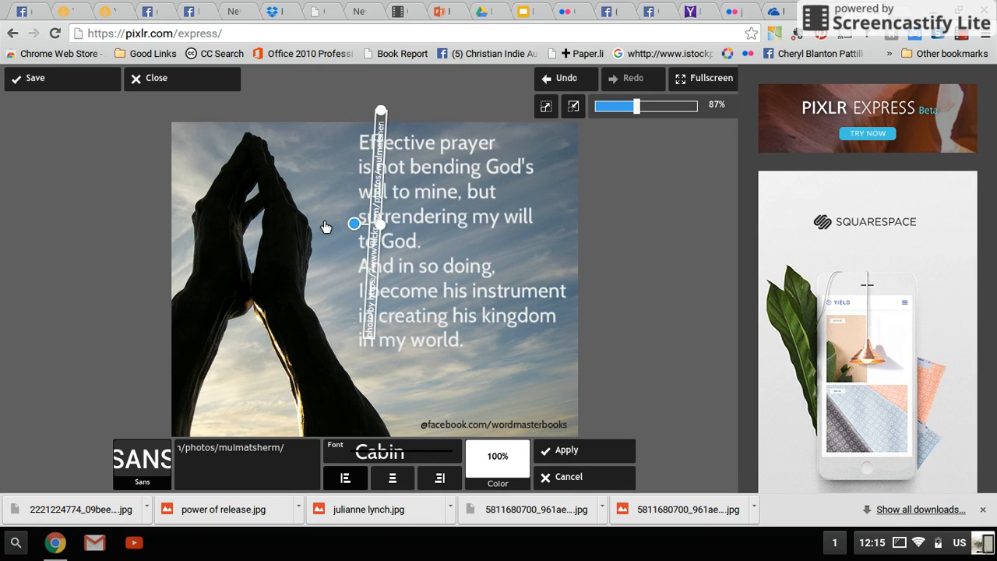
drag(325, 226, 325, 228)
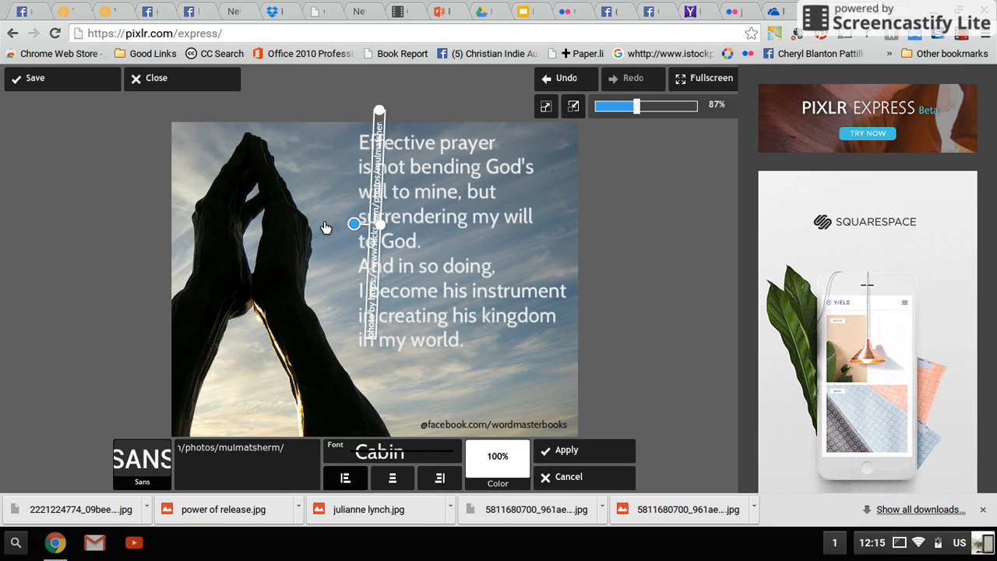
drag(325, 228, 182, 174)
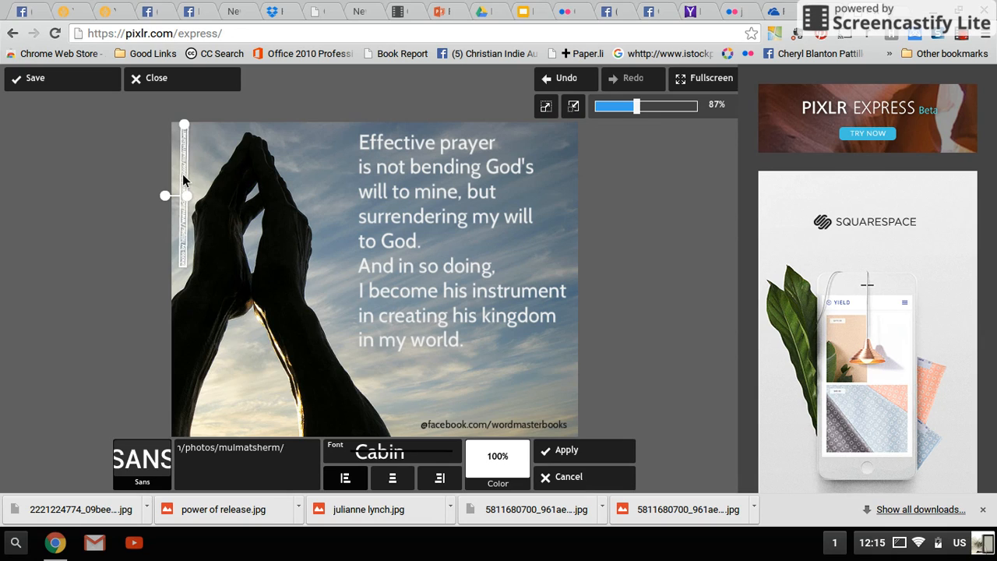
click(564, 452)
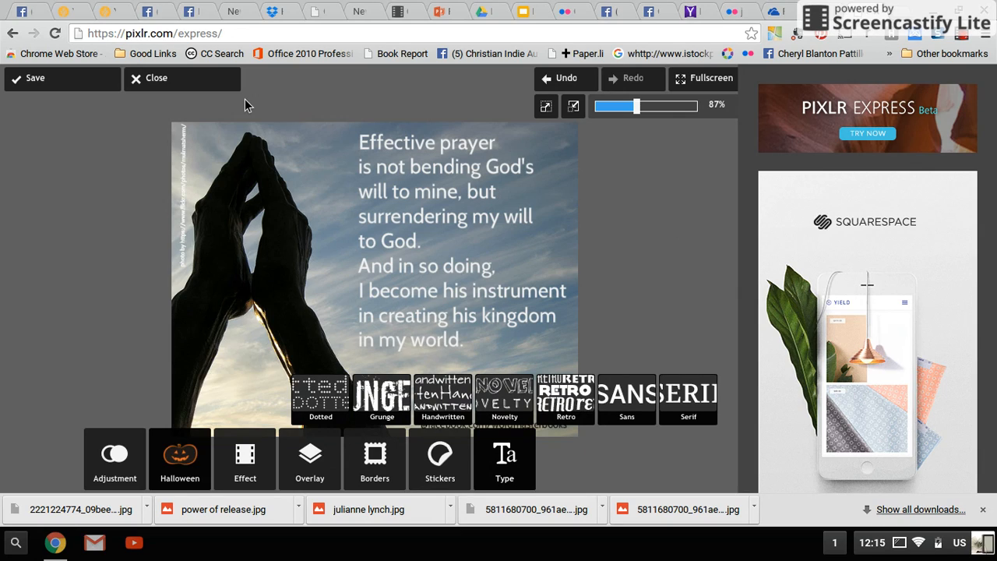
Step: Save the finished meme under the name prayer as a JPEG image in the meme photos folder of My Drive
click(73, 84)
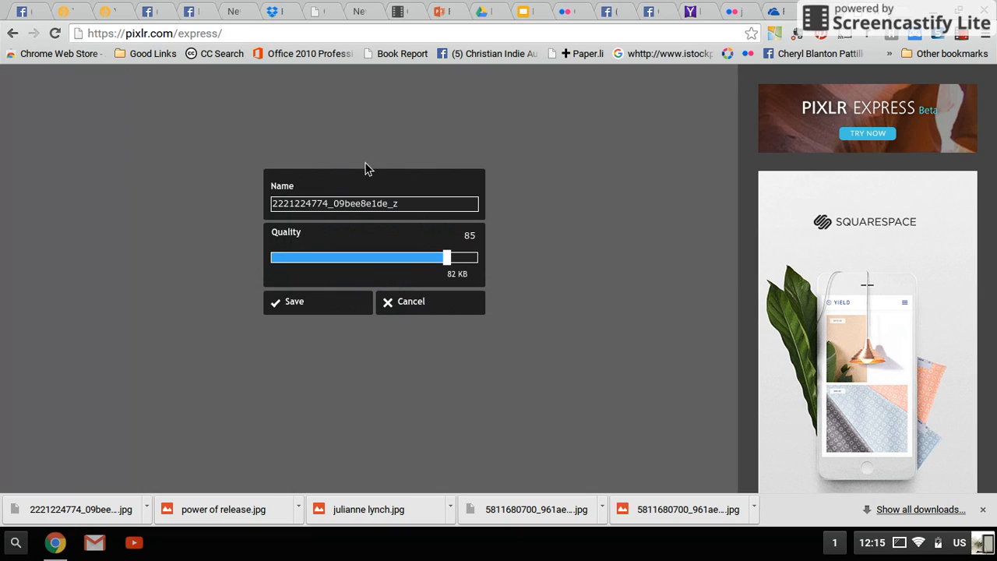
click(414, 202)
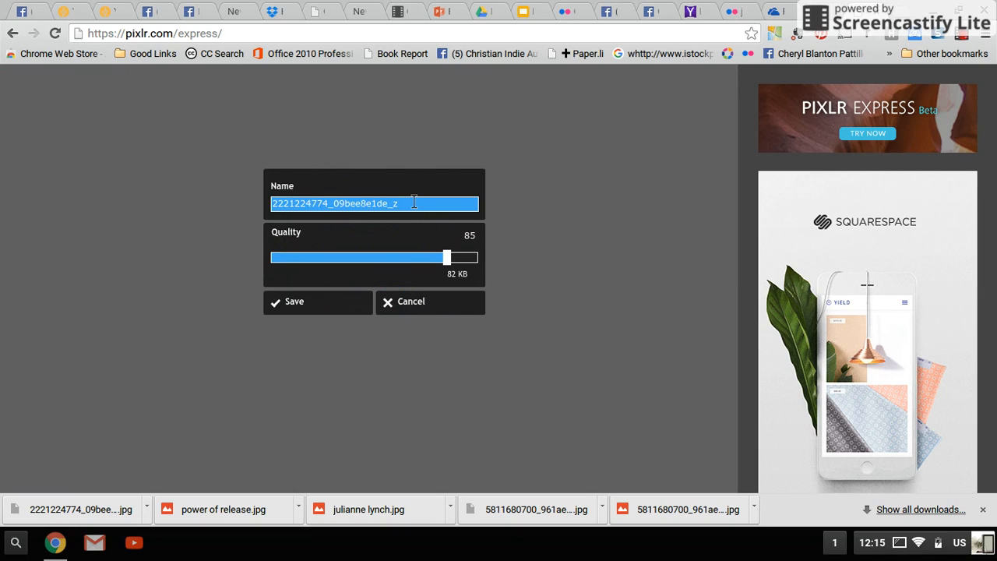
key(BackSpace)
key(BackSpace)
key(BackSpace)
key(BackSpace)
key(BackSpace)
key(BackSpace)
key(BackSpace)
key(BackSpace)
key(BackSpace)
key(BackSpace)
key(BackSpace)
key(BackSpace)
key(BackSpace)
key(BackSpace)
key(BackSpace)
key(BackSpace)
key(BackSpace)
key(BackSpace)
key(BackSpace)
key(BackSpace)
key(BackSpace)
key(BackSpace)
text(prayer)
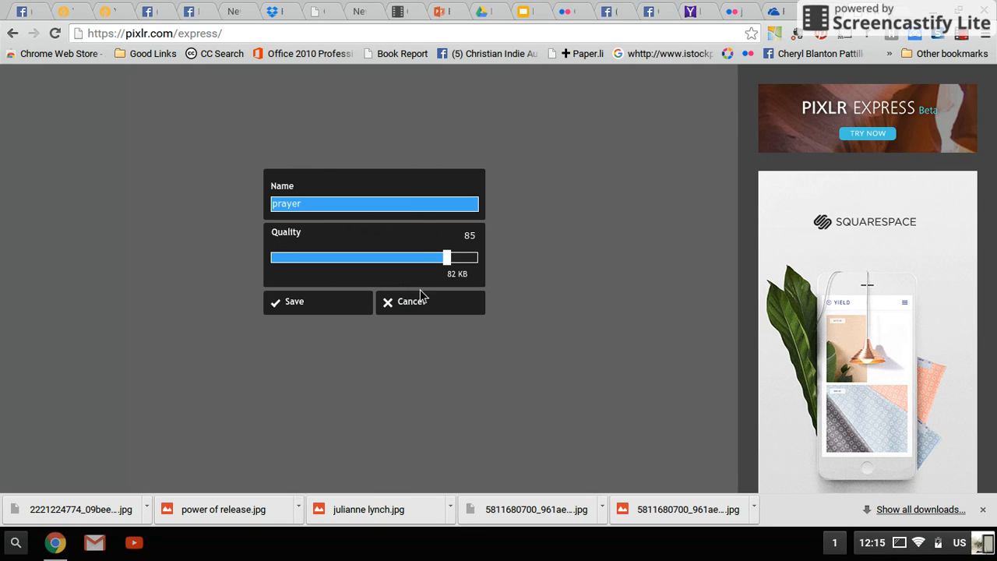
click(302, 304)
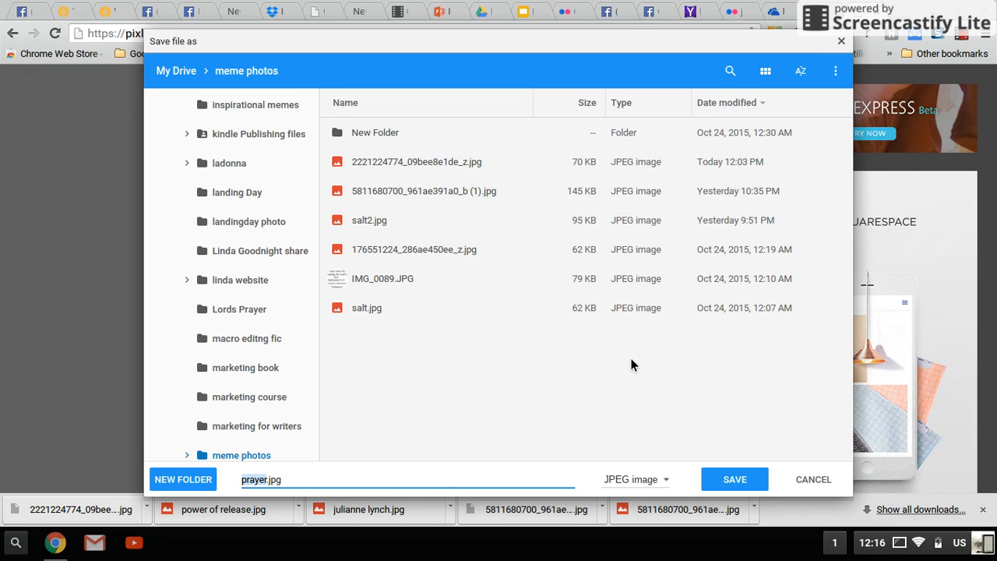
click(733, 480)
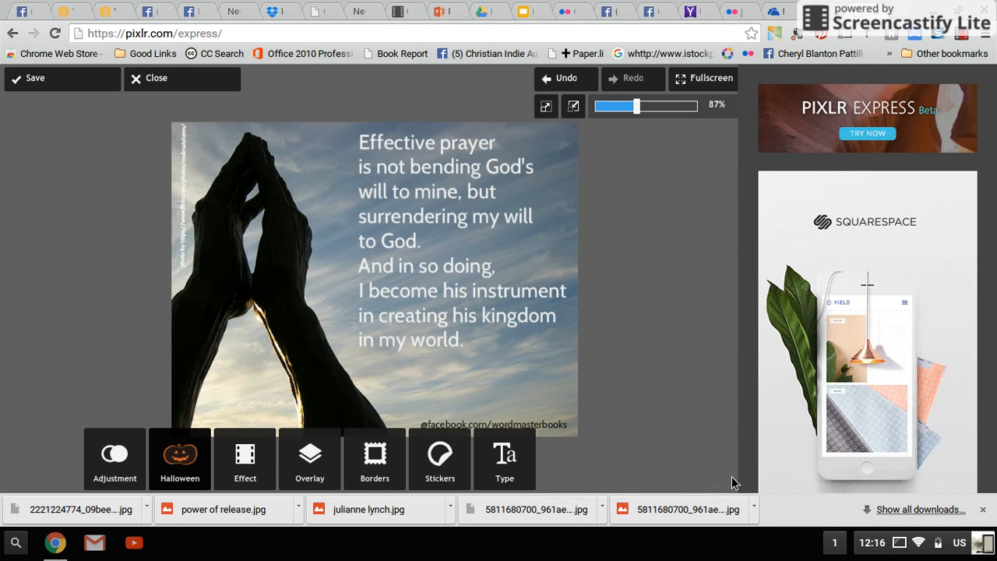
click(900, 545)
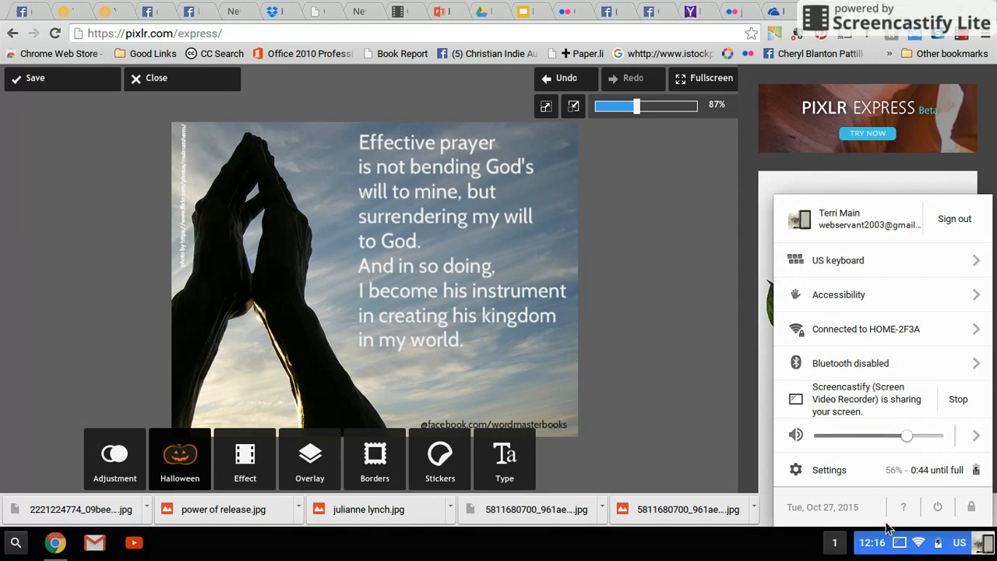
click(896, 545)
click(900, 545)
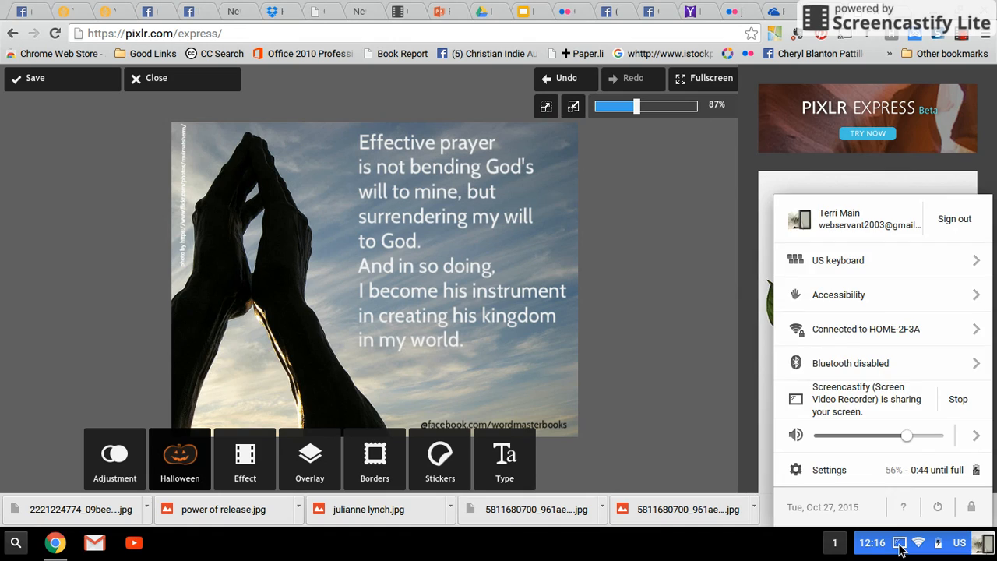
click(900, 545)
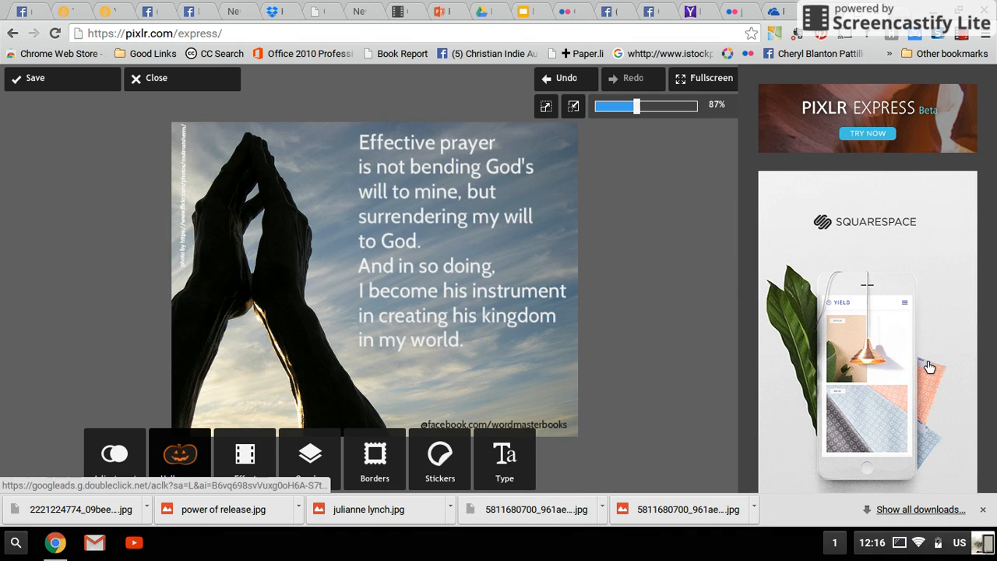
click(963, 36)
click(964, 37)
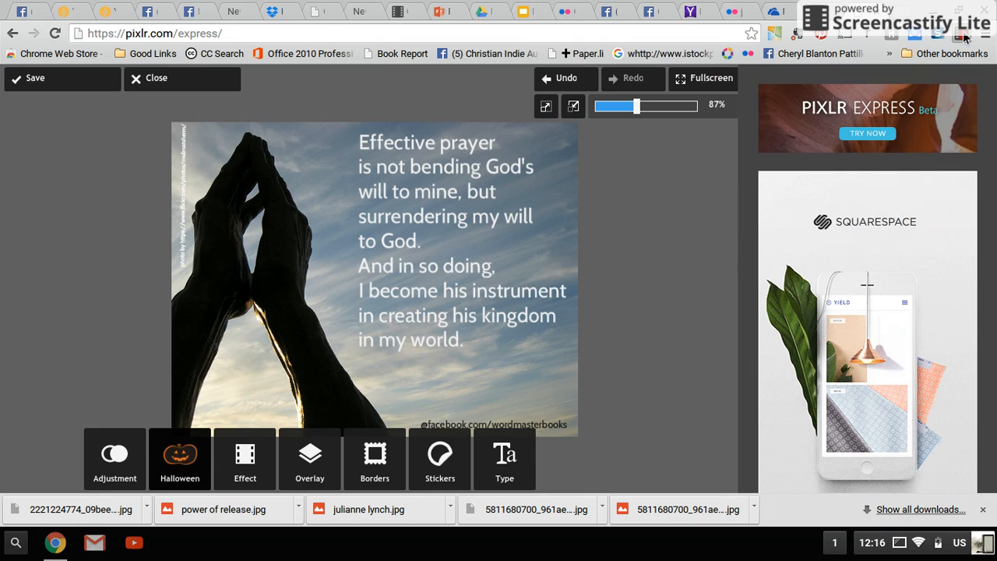